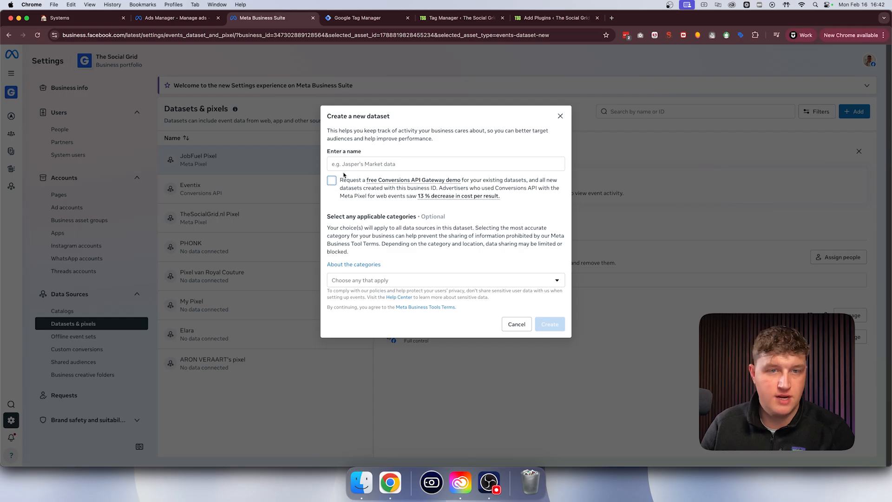
- Create a dataset named The Social Grid Pixel Demo and connect The Social Grid ad account to it
{"action": "type", "text": "The Social Gri"}
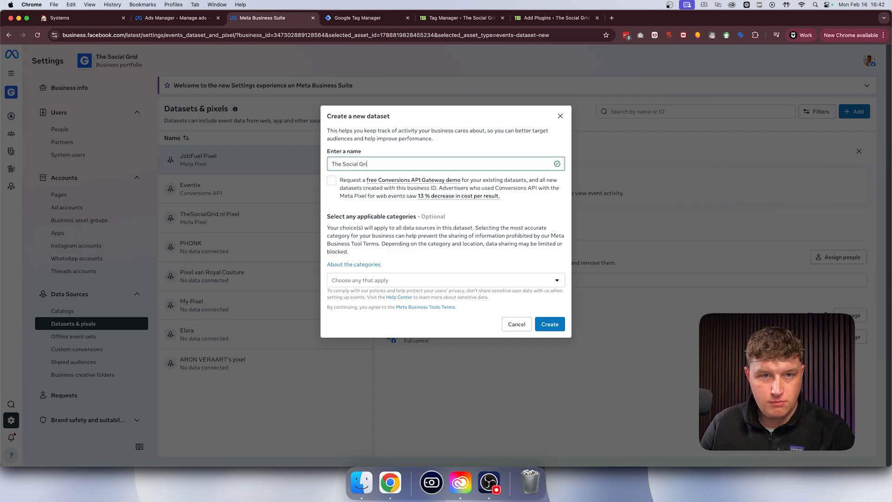
{"action": "type", "text": "d Pixel Demo"}
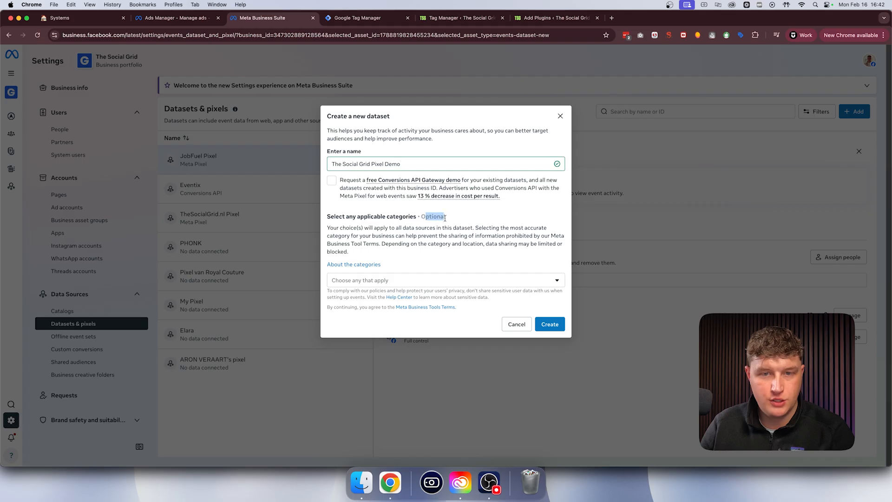
{"action": "left_click", "coordinate": [551, 323]}
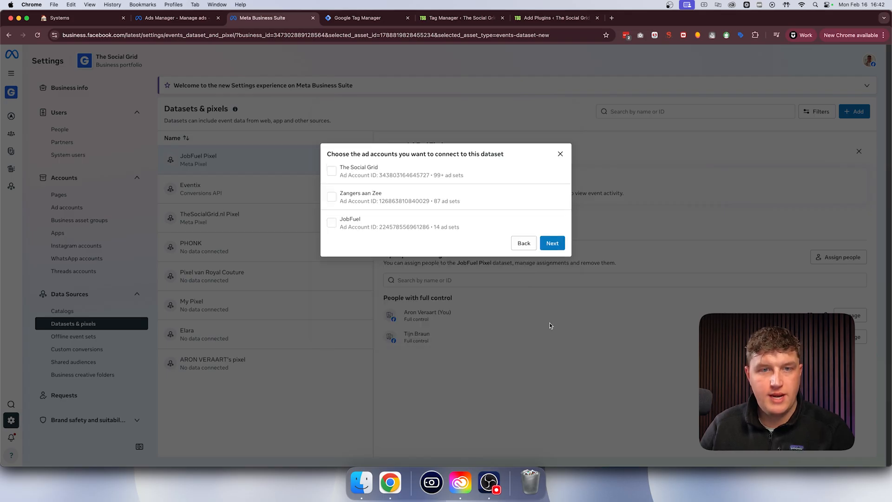
{"action": "left_click", "coordinate": [364, 171]}
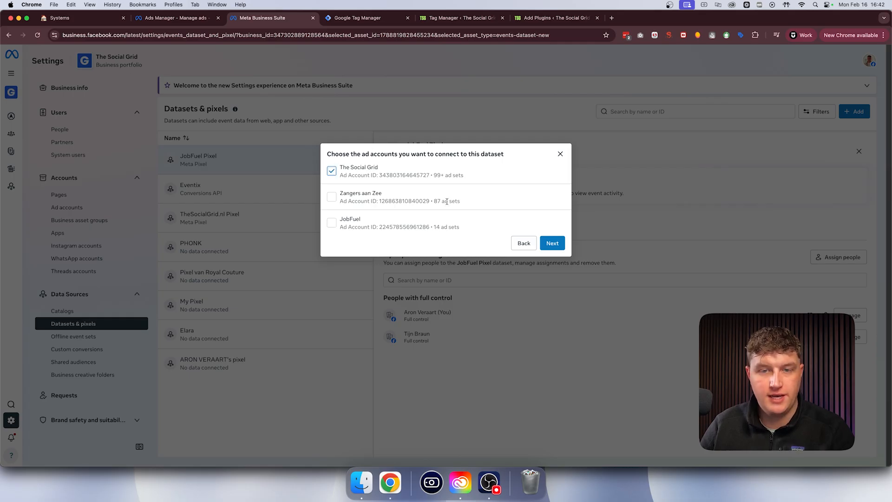
{"action": "left_click", "coordinate": [553, 244]}
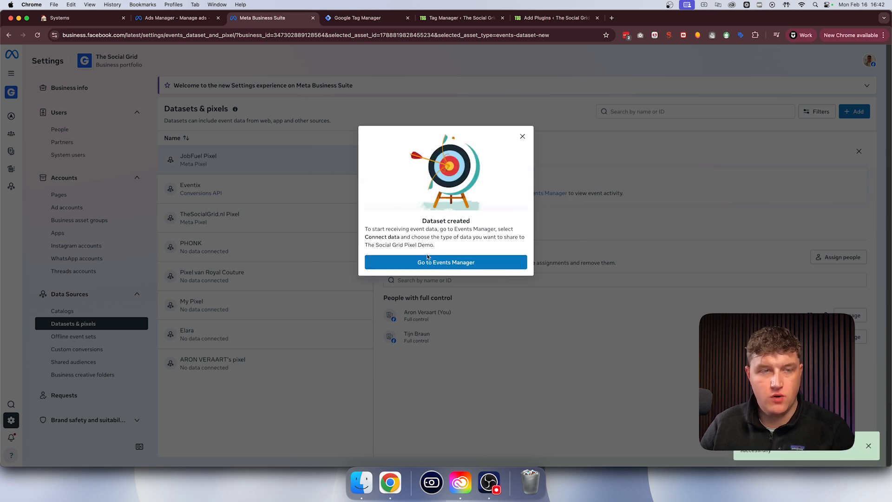
- Open the new dataset in Events Manager, and dismiss the creation confirmation back in Meta Business Suite
{"action": "left_click", "coordinate": [445, 263]}
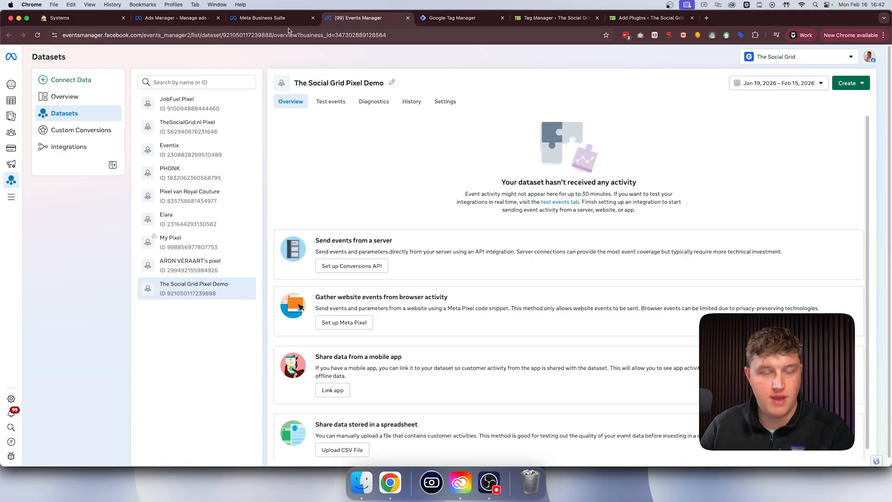
{"action": "left_click", "coordinate": [272, 19]}
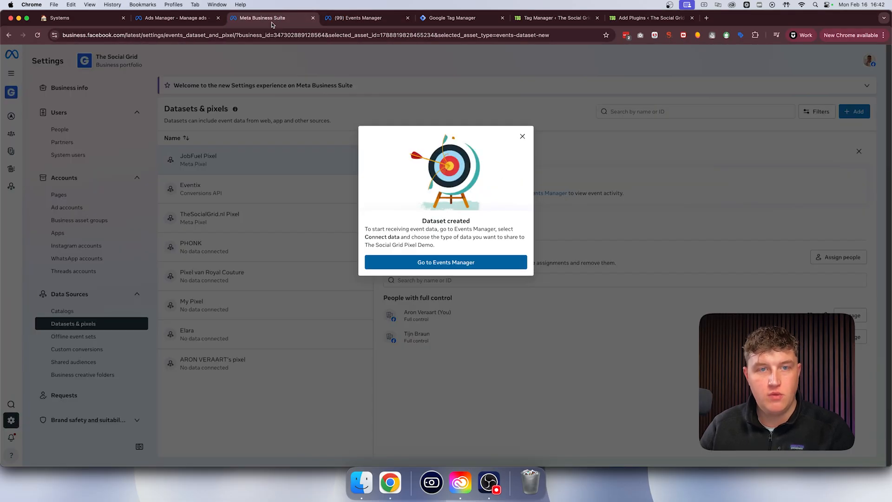
{"action": "left_click", "coordinate": [522, 137]}
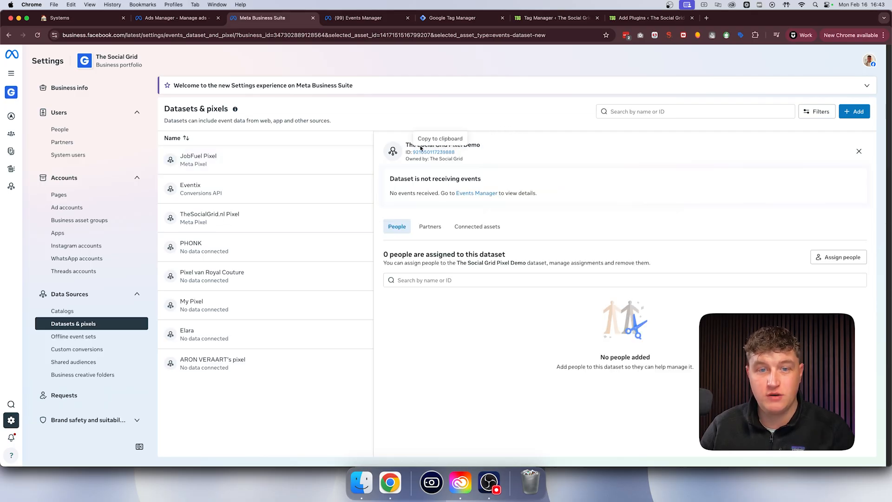
- Check the name and the connected ad account of The Social Grid Pixel Demo dataset
{"action": "triple_click", "coordinate": [481, 146]}
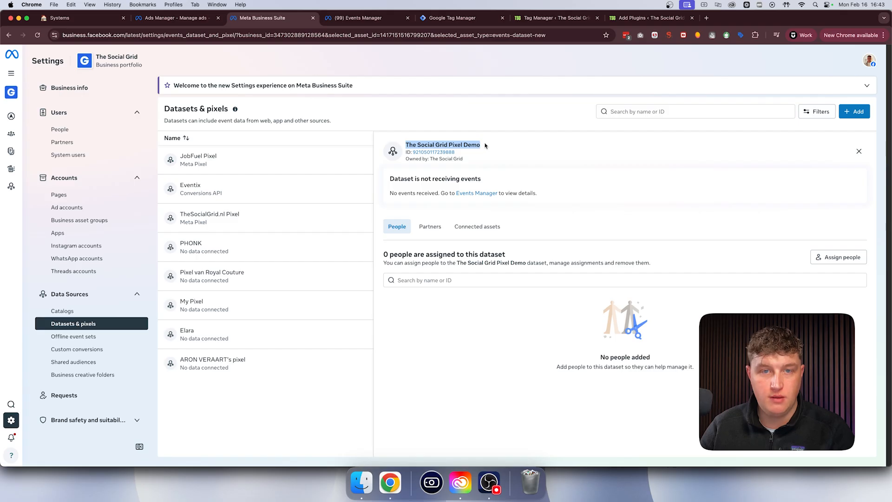
{"action": "left_click", "coordinate": [491, 145]}
{"action": "left_click", "coordinate": [477, 227]}
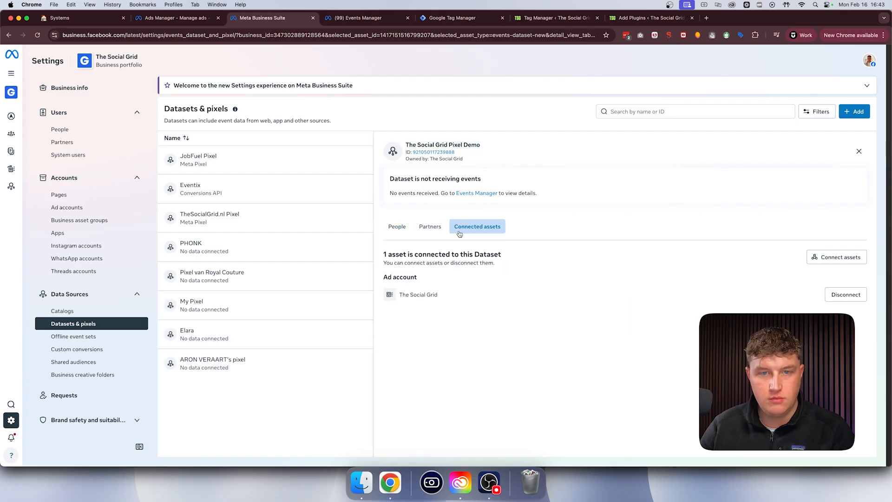
{"action": "left_click_drag", "start_coordinate": [438, 298], "coordinate": [398, 298]}
{"action": "left_click", "coordinate": [413, 312]}
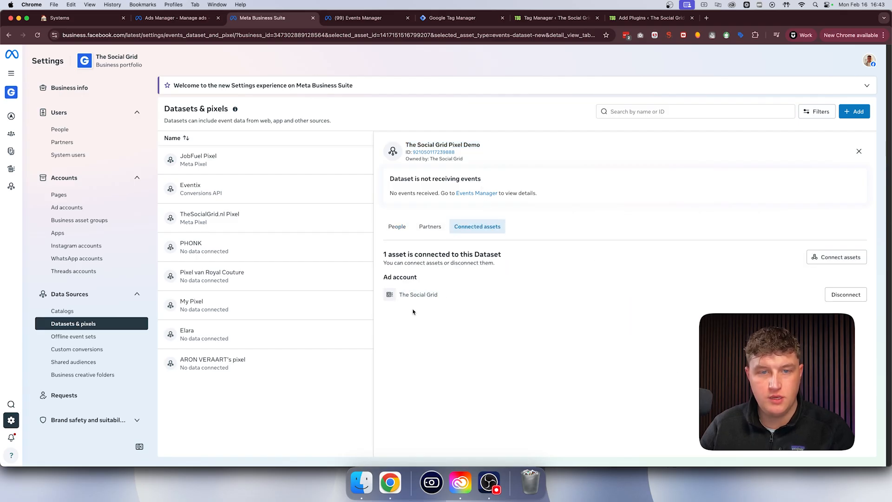
- Assign your own user to the dataset with full control through the Manage events dataset permission
{"action": "left_click", "coordinate": [397, 227]}
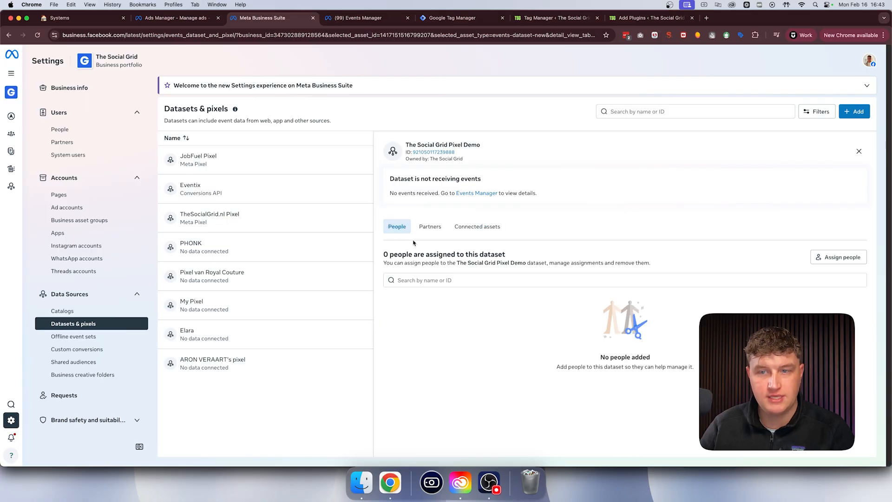
{"action": "left_click", "coordinate": [843, 257]}
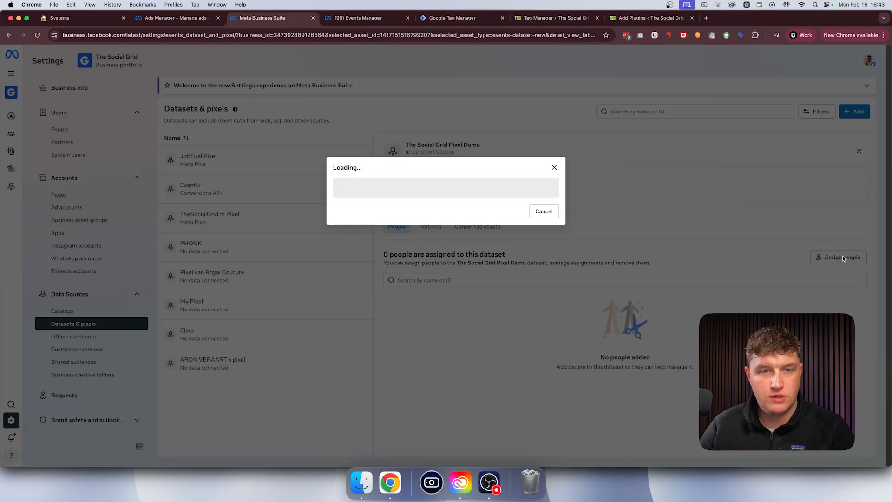
{"action": "left_click", "coordinate": [354, 192]}
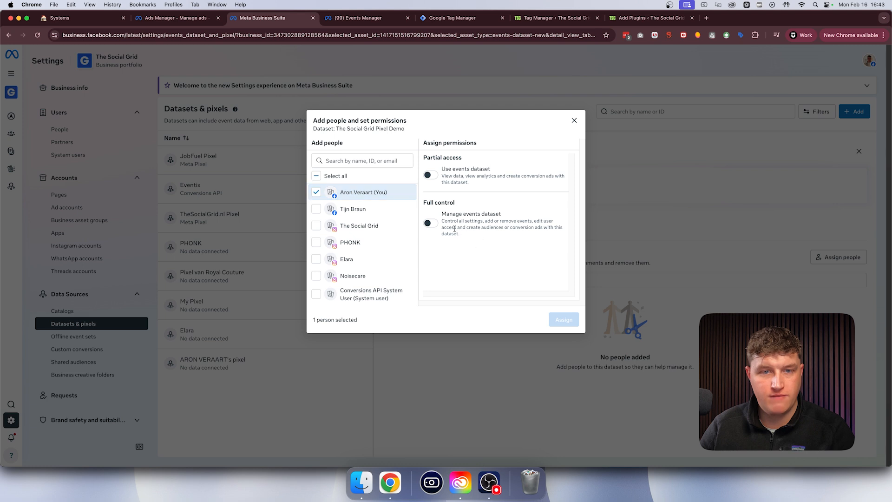
{"action": "left_click", "coordinate": [431, 223]}
{"action": "left_click", "coordinate": [563, 320]}
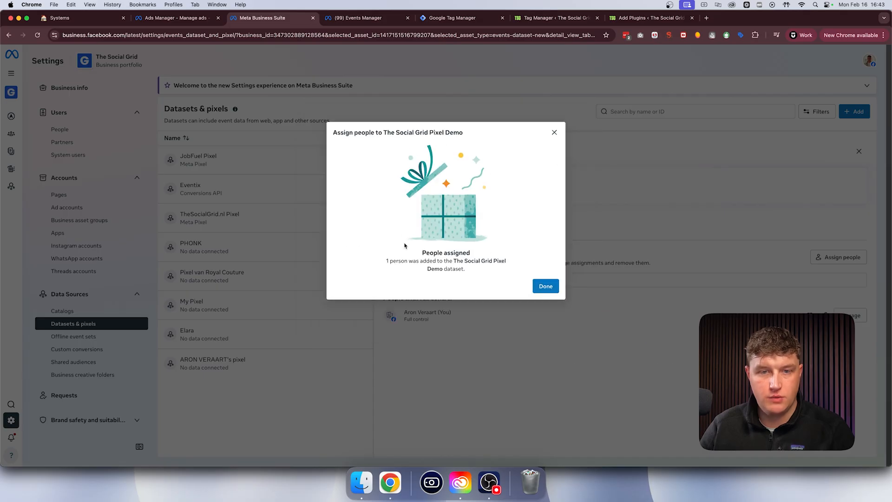
{"action": "left_click_drag", "start_coordinate": [411, 253], "coordinate": [535, 280]}
{"action": "left_click", "coordinate": [492, 277]}
- Switch to Events Manager, look at the dataset's test events, and copy the dataset ID from its settings
{"action": "left_click", "coordinate": [372, 18]}
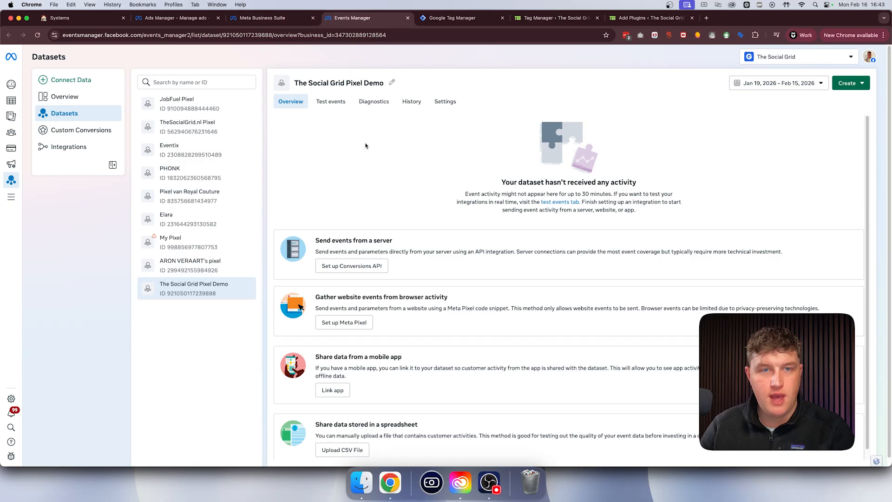
{"action": "left_click", "coordinate": [334, 103]}
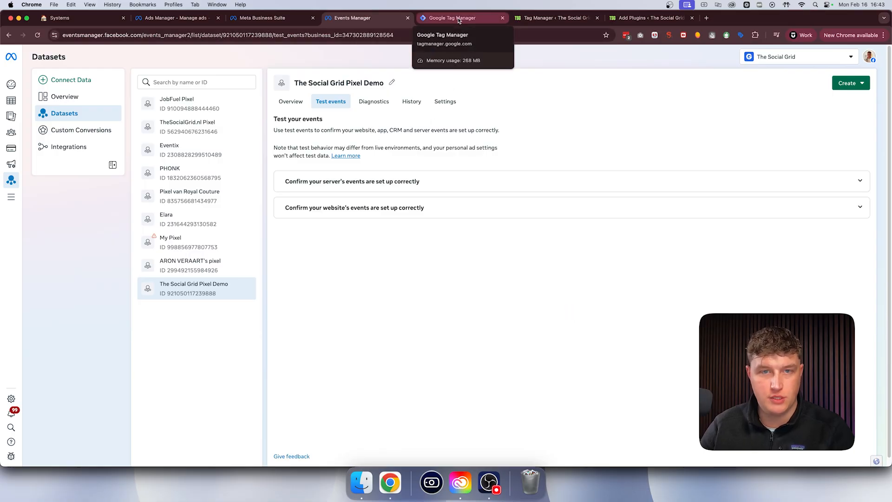
{"action": "left_click", "coordinate": [445, 100]}
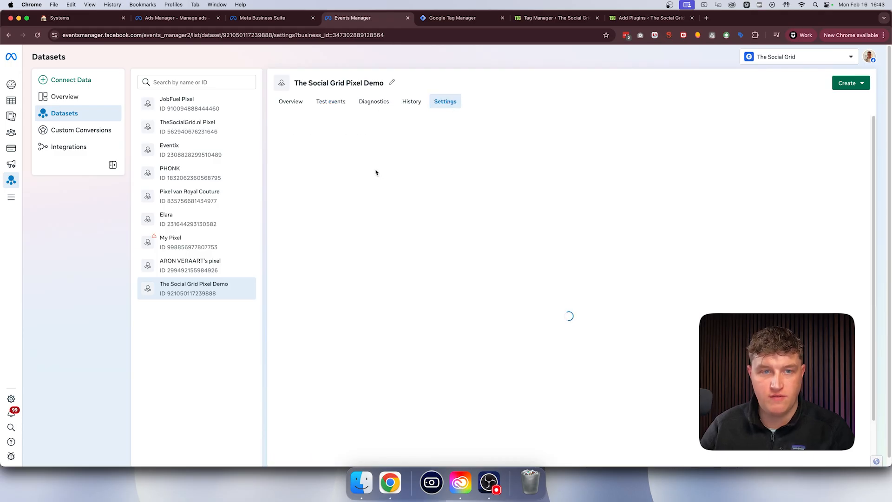
{"action": "mouse_move", "coordinate": [274, 186]}
{"action": "left_mouse_down"}
{"action": "mouse_move", "coordinate": [343, 200]}
{"action": "mouse_move", "coordinate": [277, 201]}
{"action": "left_mouse_up"}
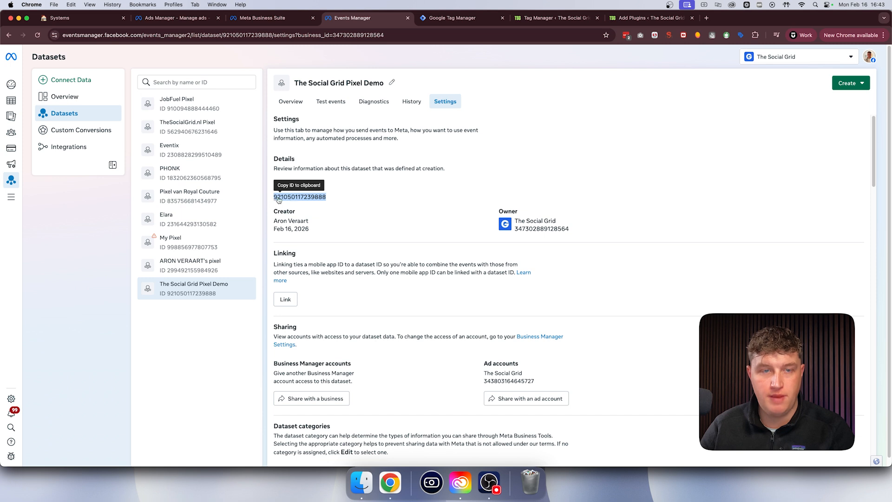
{"action": "left_click", "coordinate": [294, 199]}
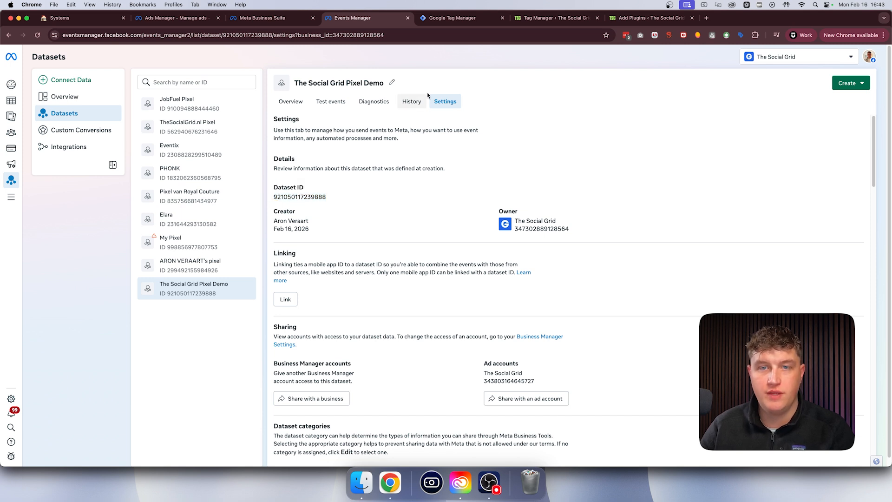
- Switch to Google Tag Manager and examine the account and container setup fields for adding a new account
{"action": "left_click", "coordinate": [448, 17]}
{"action": "left_click_drag", "start_coordinate": [127, 34], "coordinate": [165, 51]}
{"action": "left_click", "coordinate": [188, 92]}
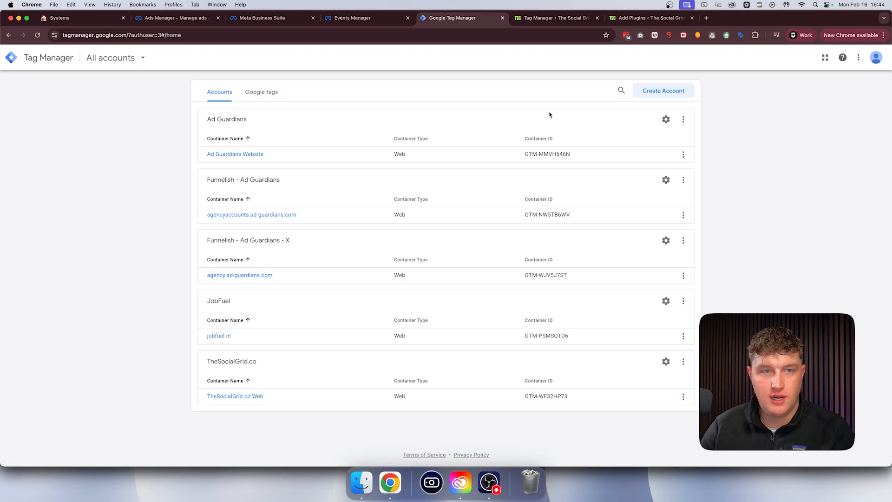
{"action": "left_click", "coordinate": [669, 93]}
{"action": "left_click_drag", "start_coordinate": [271, 145], "coordinate": [223, 188]}
{"action": "left_click", "coordinate": [249, 170]}
{"action": "left_click", "coordinate": [201, 201]}
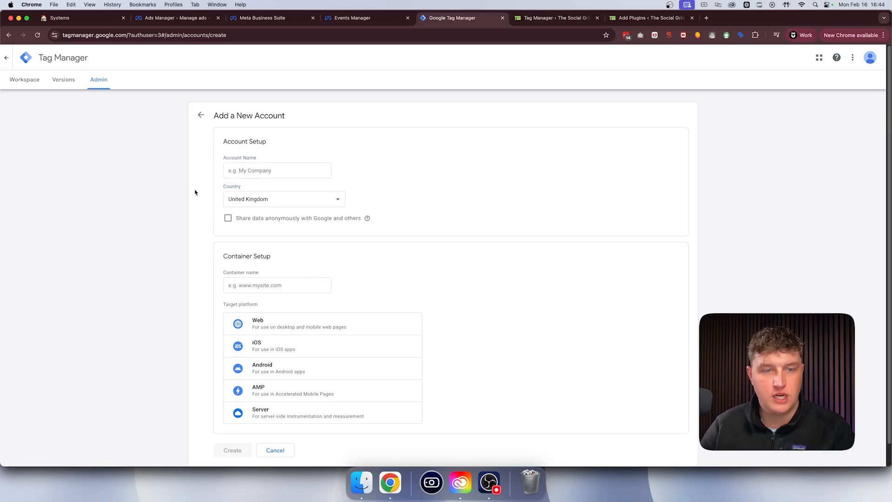
{"action": "scroll", "coordinate": [221, 213], "scroll_direction": "down", "scroll_amount": 1}
{"action": "left_click_drag", "start_coordinate": [270, 234], "coordinate": [223, 251]}
{"action": "left_click", "coordinate": [251, 251]}
{"action": "left_click", "coordinate": [280, 244]}
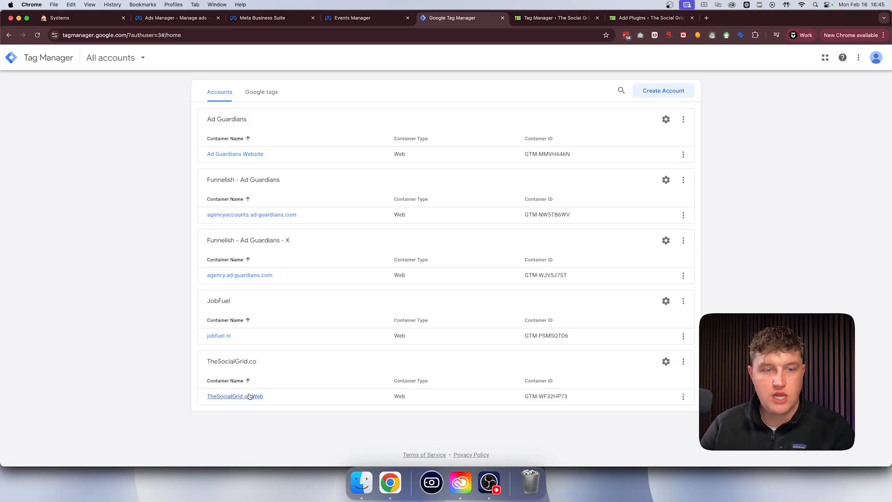
- Open the TheSocialGrid.co Web container and copy the Google Tag Manager installation code for the page head
{"action": "left_click", "coordinate": [250, 397]}
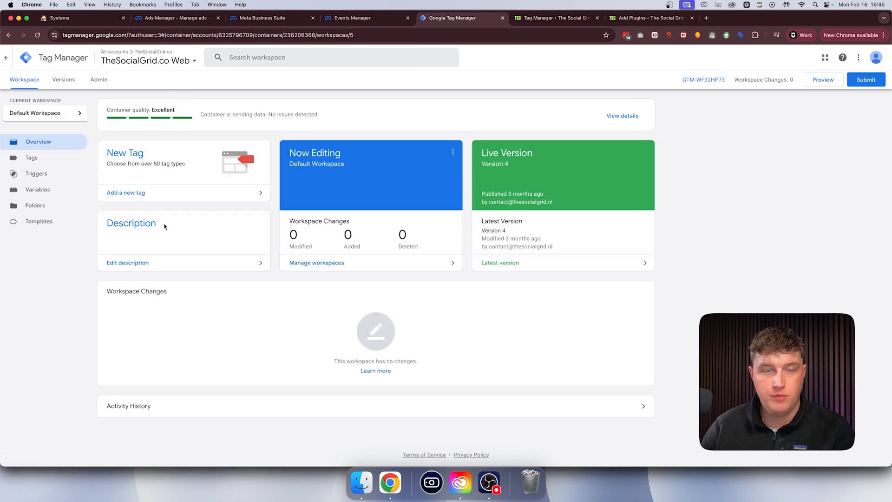
{"action": "left_click", "coordinate": [703, 79]}
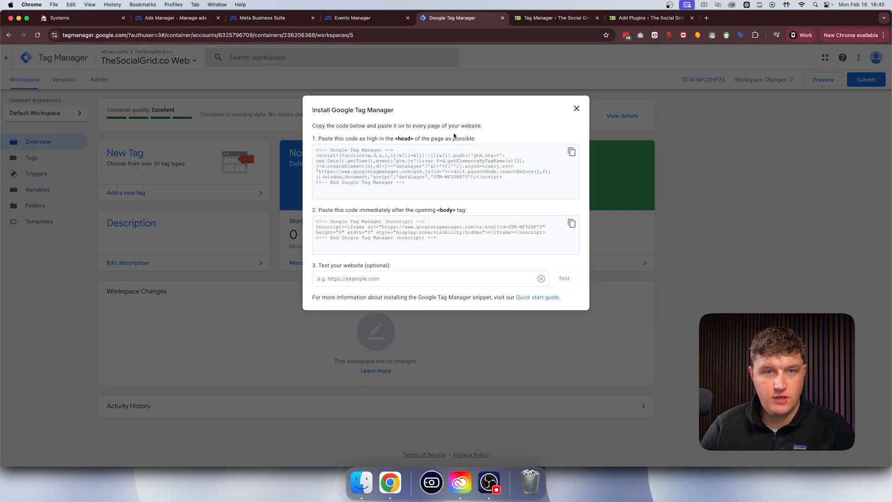
{"action": "left_click_drag", "start_coordinate": [318, 140], "coordinate": [486, 143]}
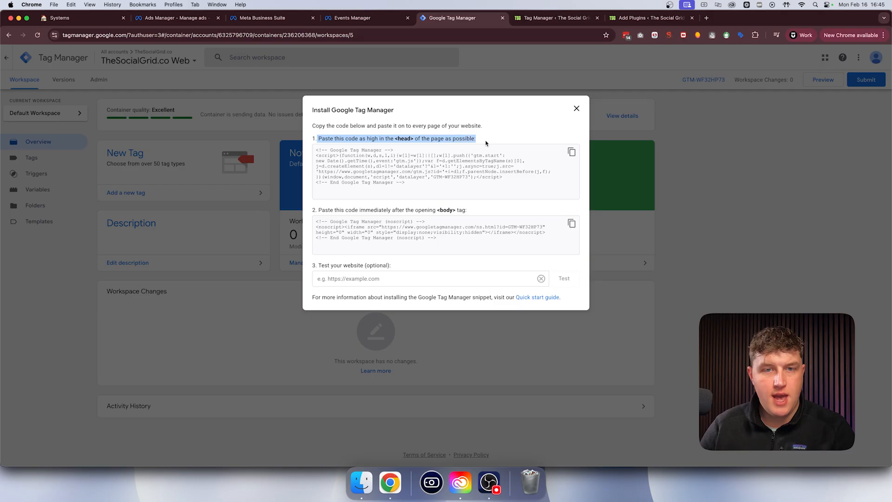
{"action": "left_click_drag", "start_coordinate": [318, 210], "coordinate": [453, 211]}
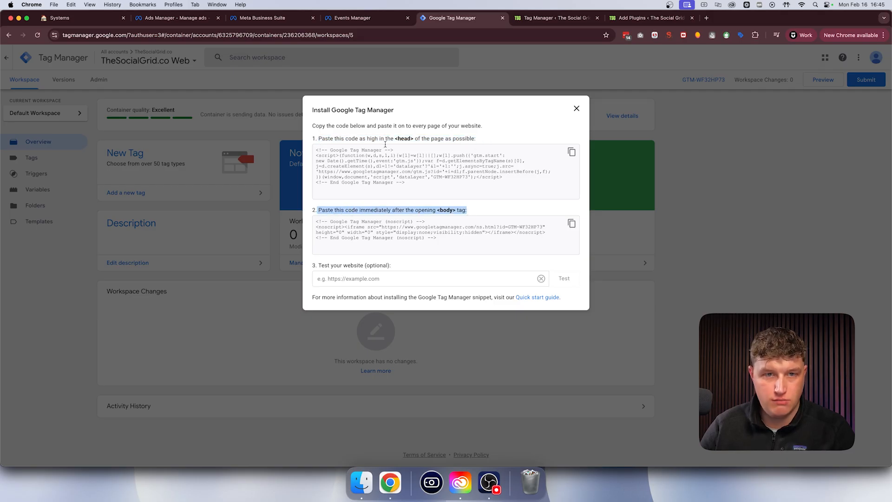
{"action": "left_click", "coordinate": [571, 152]}
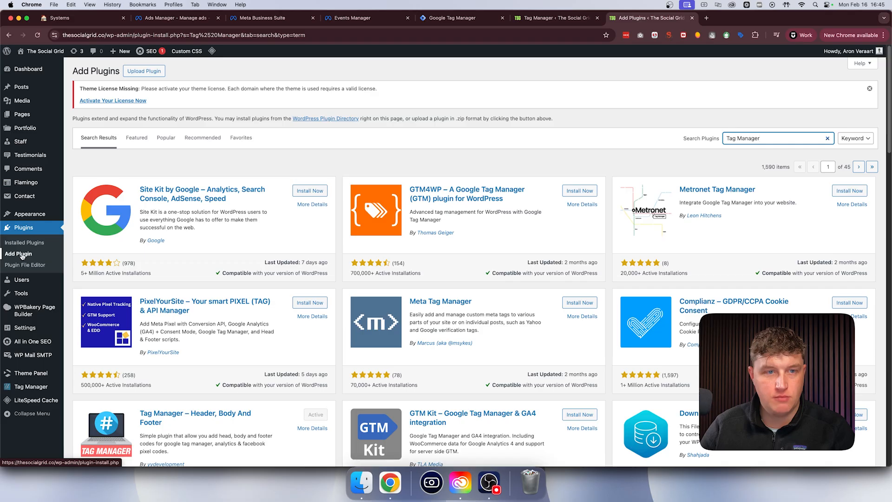
- Switch to the WordPress admin, search the plugin directory for "Tag manager", and find the Tag Manager – Header, Body And Footer plugin
{"action": "left_click_drag", "start_coordinate": [773, 138], "coordinate": [645, 132]}
{"action": "left_click", "coordinate": [735, 120]}
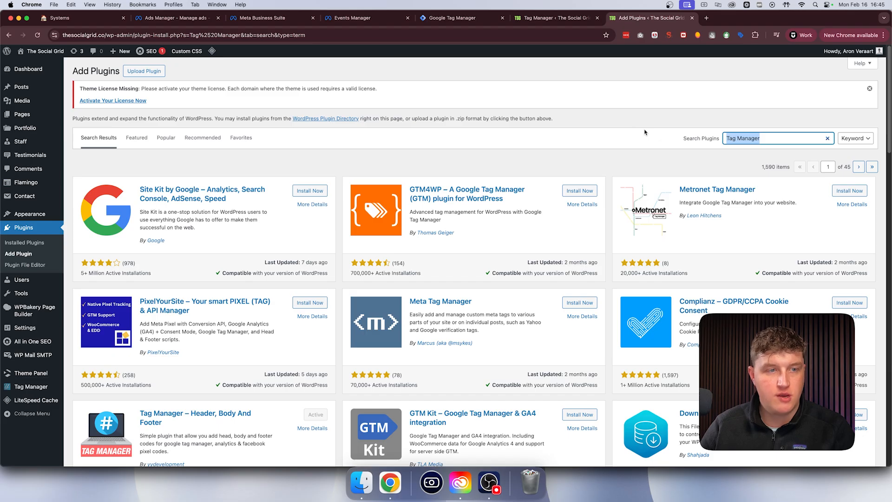
{"action": "key", "text": "BackSpace"}
{"action": "type", "text": "Tag manager"}
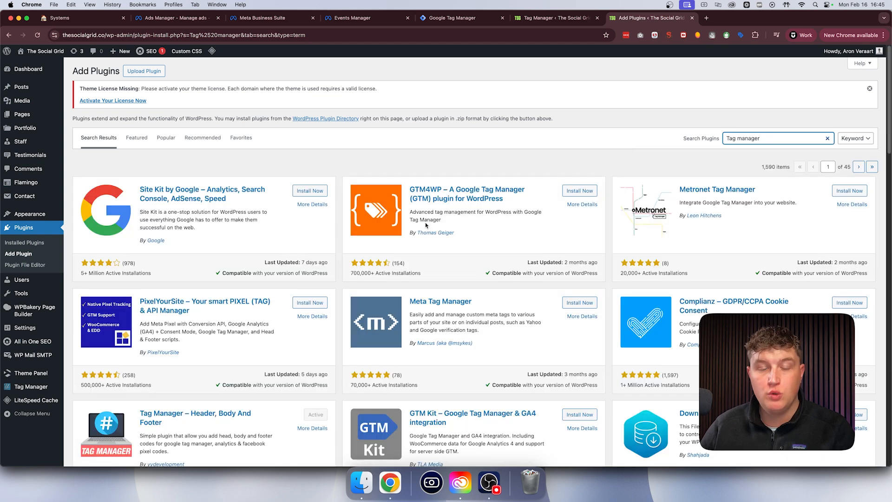
{"action": "scroll", "coordinate": [387, 241], "scroll_direction": "down", "scroll_amount": 3}
{"action": "scroll", "coordinate": [381, 245], "scroll_direction": "down", "scroll_amount": 2}
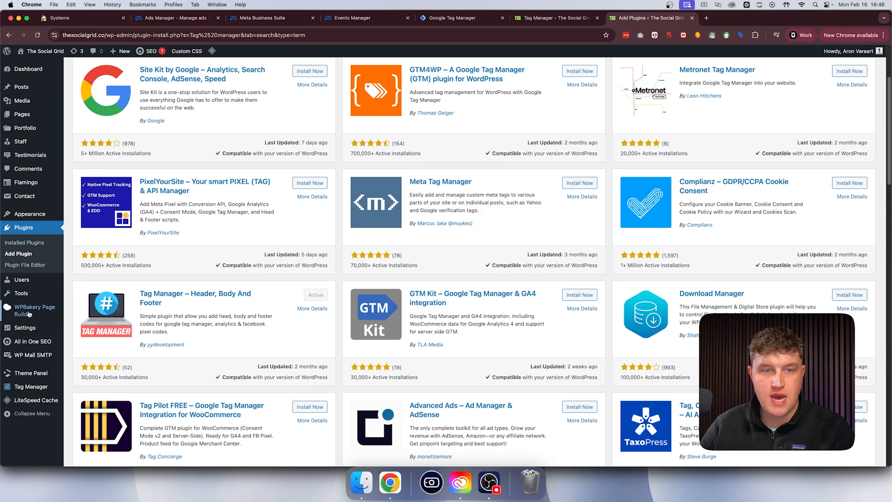
- Open the Tag Manager plugin's settings and examine the code sections for the head and after the opening body tag
{"action": "left_click", "coordinate": [28, 390]}
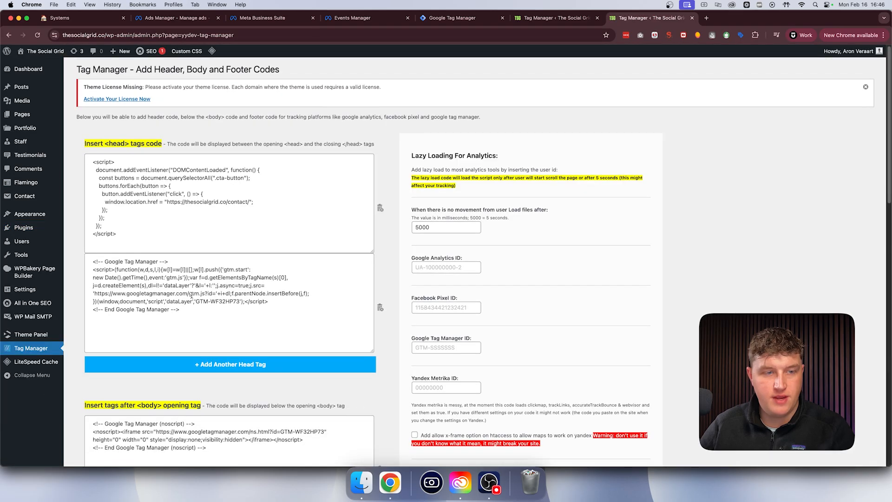
{"action": "scroll", "coordinate": [192, 292], "scroll_direction": "down", "scroll_amount": 4}
{"action": "scroll", "coordinate": [193, 292], "scroll_direction": "up", "scroll_amount": 4}
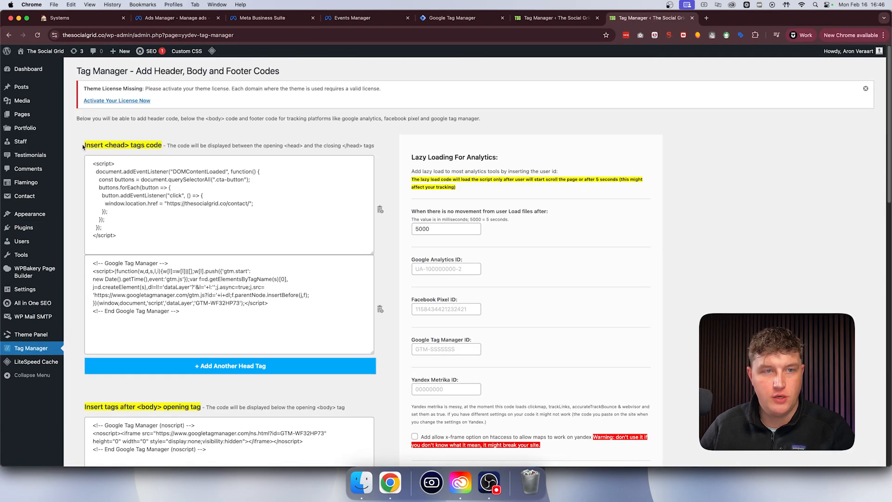
{"action": "left_click_drag", "start_coordinate": [84, 147], "coordinate": [161, 146]}
{"action": "scroll", "coordinate": [160, 158], "scroll_direction": "down", "scroll_amount": 5}
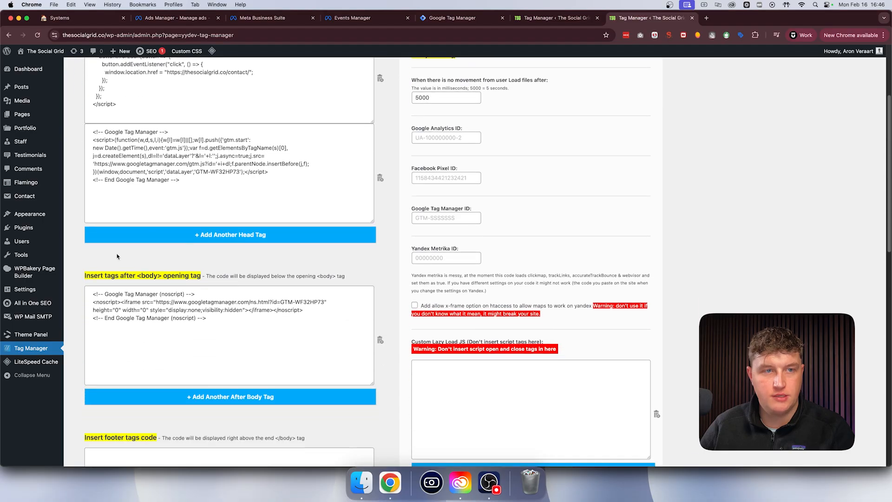
{"action": "left_click_drag", "start_coordinate": [85, 276], "coordinate": [199, 277]}
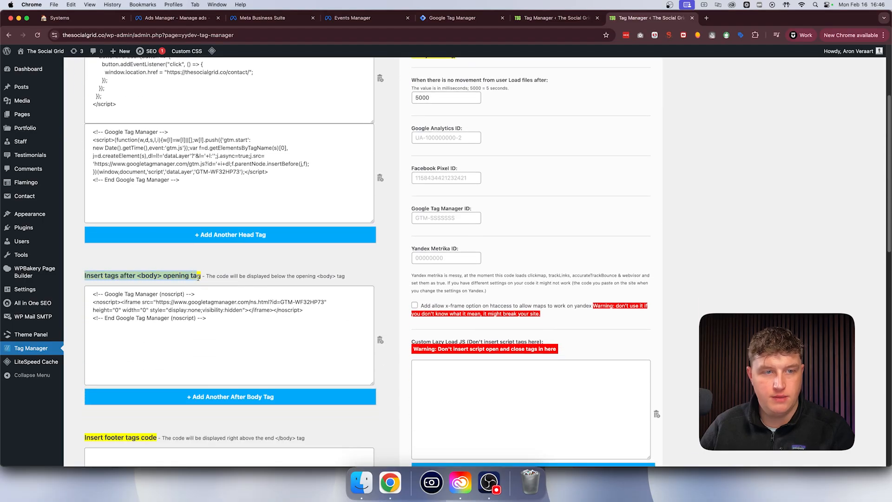
- Replace the Google Tag Manager script in the plugin's head tags section with the copied head installation code
{"action": "left_click_drag", "start_coordinate": [249, 184], "coordinate": [22, 106]}
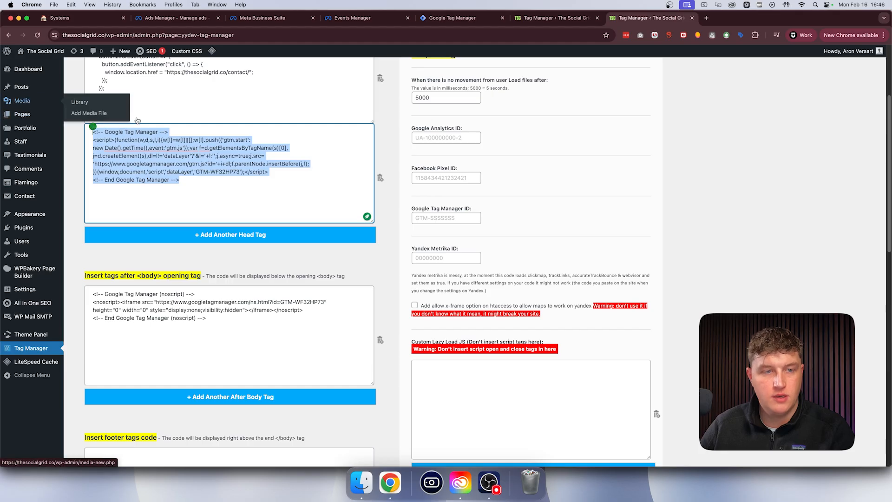
{"action": "key", "text": "super+v"}
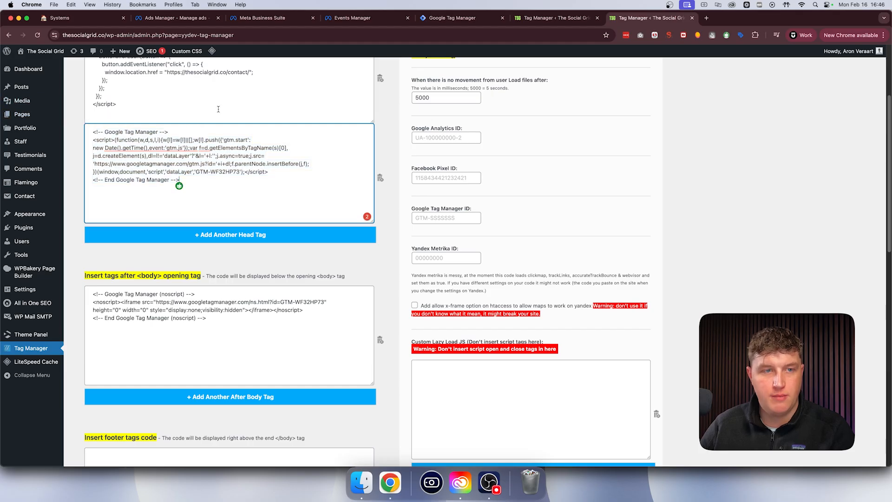
{"action": "key", "text": "super+a"}
{"action": "right_click", "coordinate": [176, 149]}
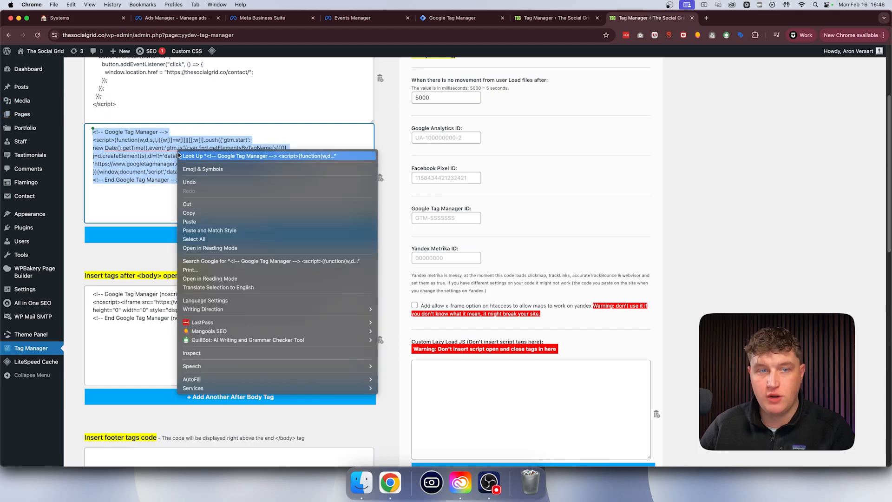
{"action": "left_click", "coordinate": [213, 221]}
{"action": "left_click", "coordinate": [215, 207]}
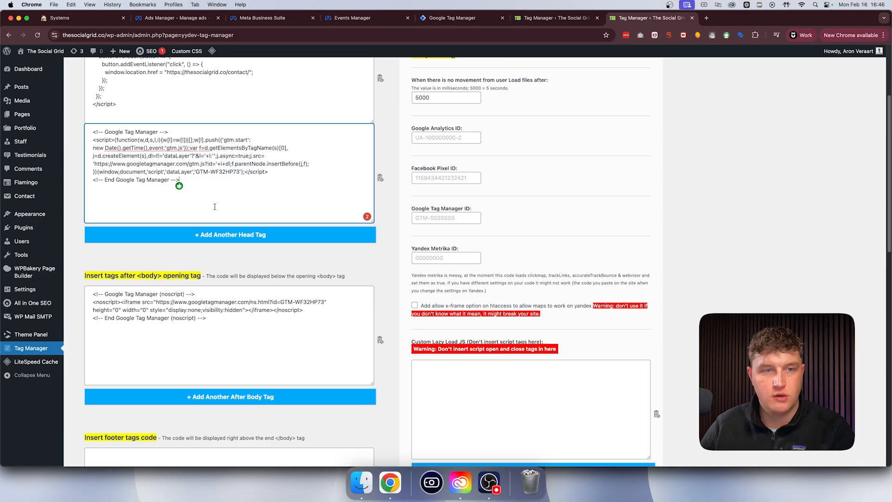
- Copy the noscript body code from Google Tag Manager and paste it into the WordPress plugin's section after the opening body tag
{"action": "left_click", "coordinate": [453, 19]}
{"action": "left_click_drag", "start_coordinate": [465, 210], "coordinate": [317, 209]}
{"action": "left_click", "coordinate": [572, 223]}
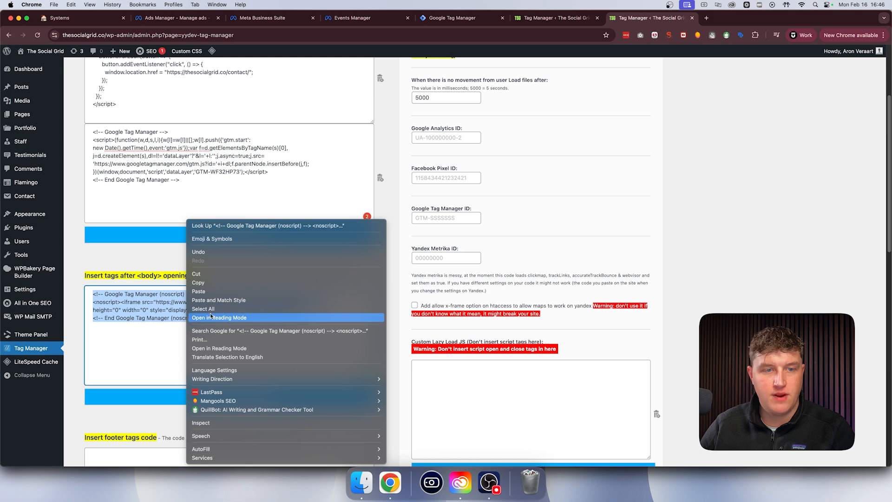
{"action": "left_click", "coordinate": [203, 292]}
{"action": "scroll", "coordinate": [181, 265], "scroll_direction": "down", "scroll_amount": 10}
{"action": "scroll", "coordinate": [177, 281], "scroll_direction": "down", "scroll_amount": 3}
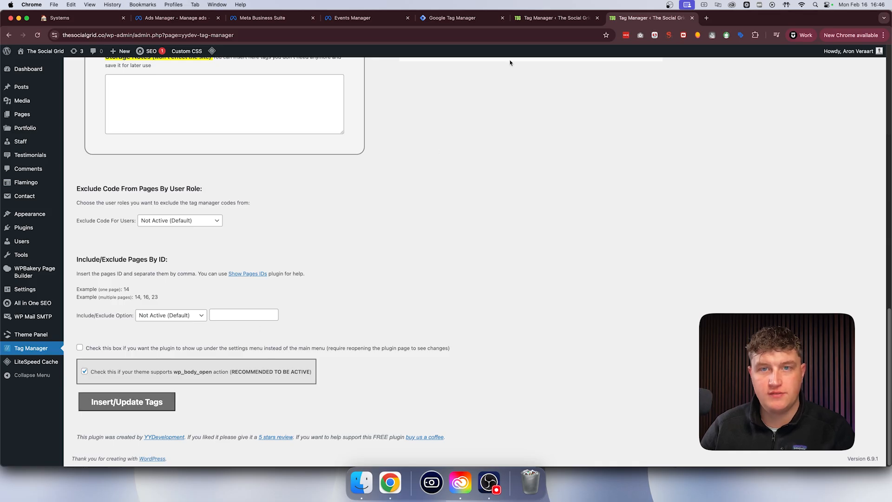
{"action": "left_click", "coordinate": [555, 19]}
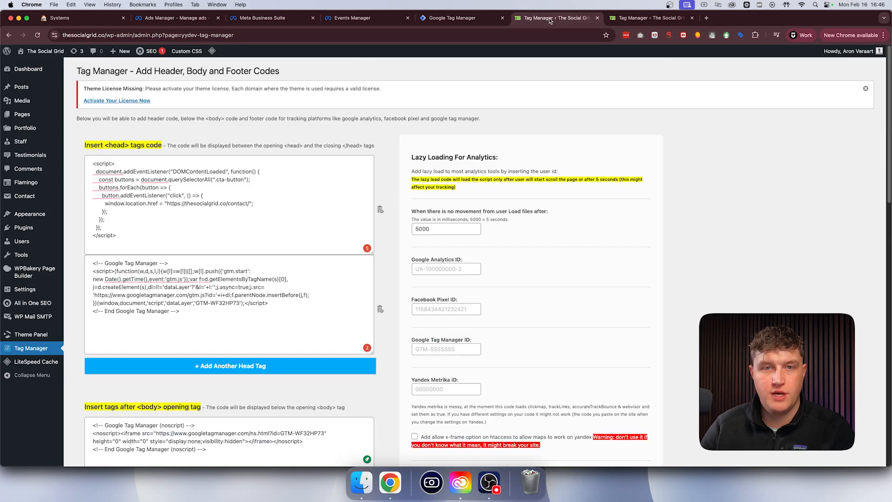
{"action": "left_click", "coordinate": [466, 21]}
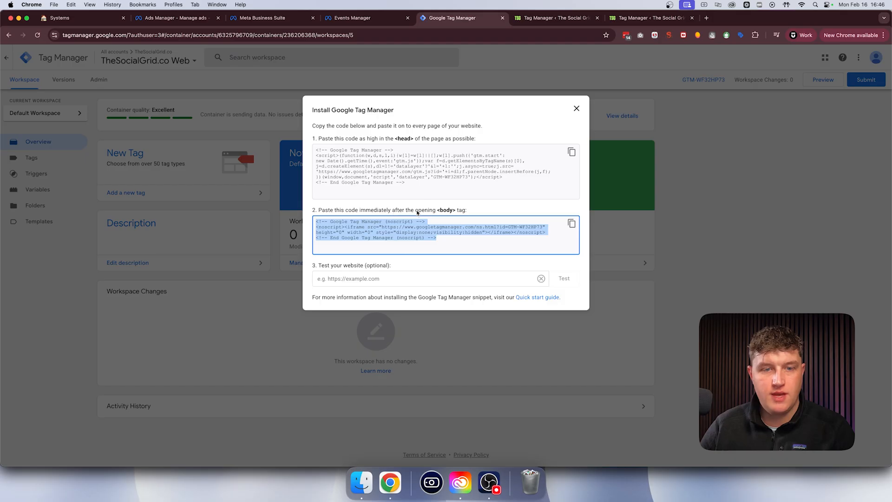
{"action": "left_click", "coordinate": [374, 278]}
{"action": "type", "text": "t"}
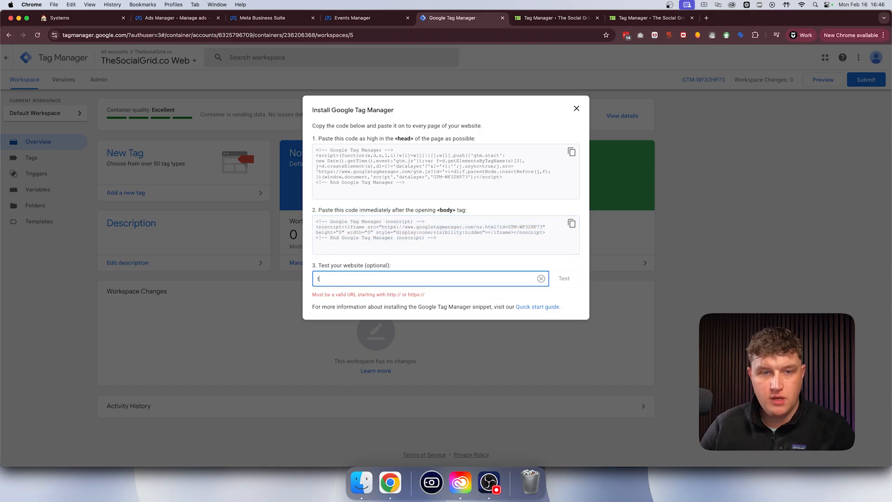
{"action": "type", "text": "hesocialgrid.co"}
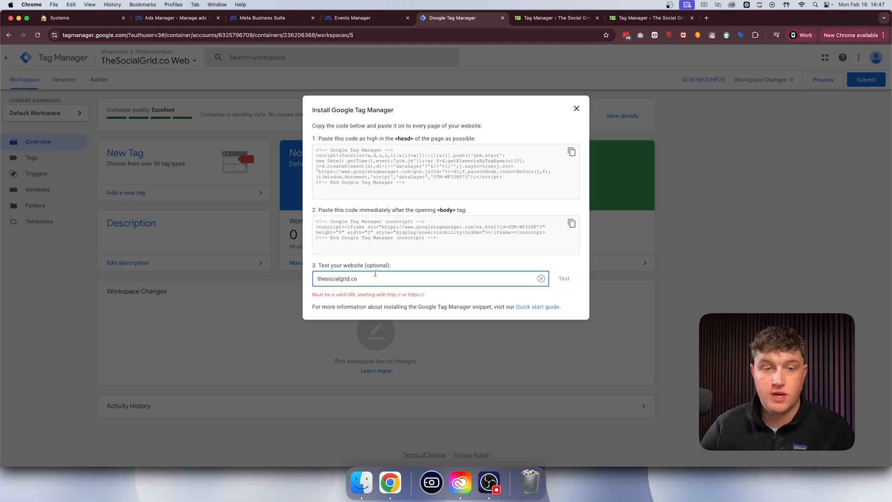
{"action": "left_click", "coordinate": [317, 278]}
{"action": "type", "text": "https://"}
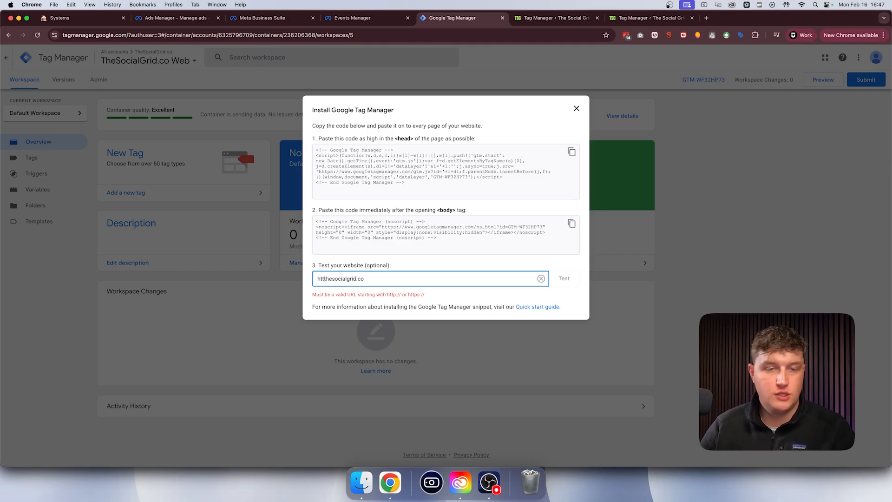
{"action": "type", "text": "//"}
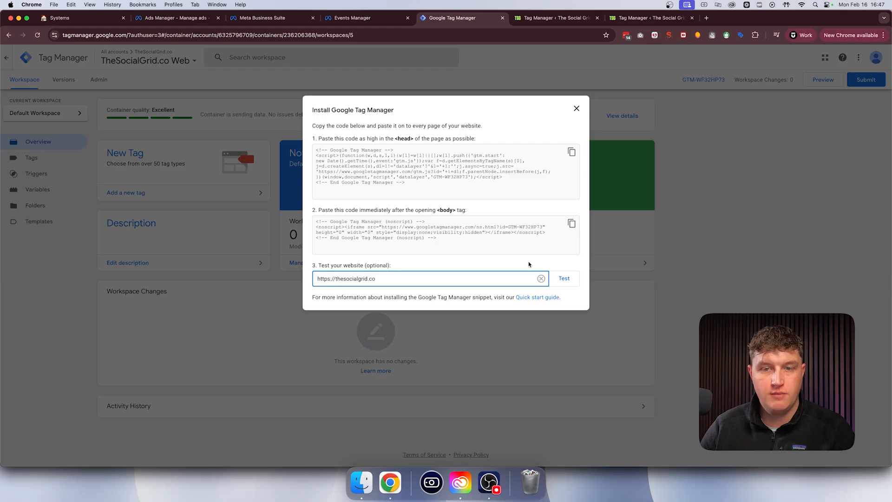
{"action": "left_click", "coordinate": [566, 279]}
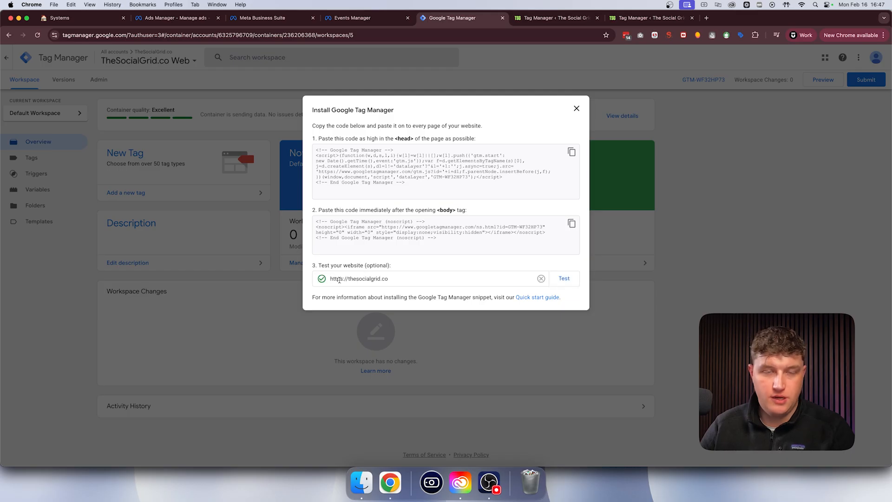
{"action": "left_click", "coordinate": [576, 109]}
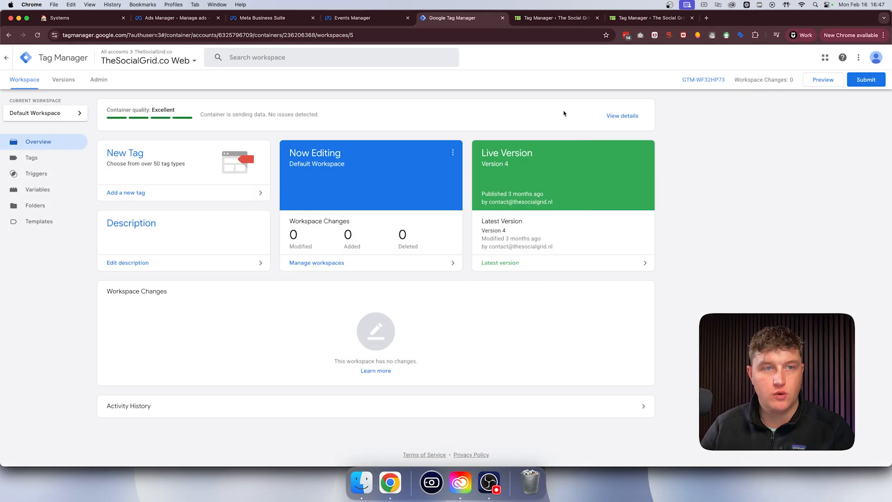
- Examine the container quality rating and data status on the workspace overview
{"action": "left_click_drag", "start_coordinate": [105, 111], "coordinate": [183, 111]}
{"action": "left_click", "coordinate": [189, 111]}
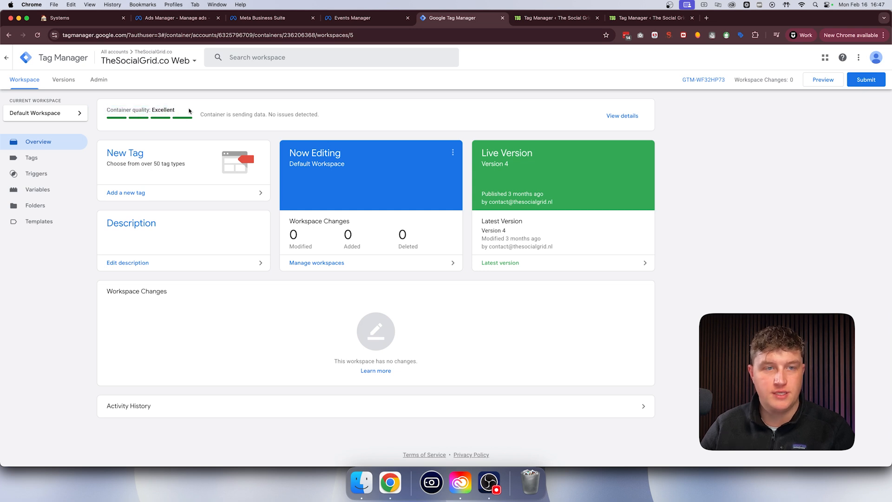
{"action": "left_click_drag", "start_coordinate": [200, 119], "coordinate": [328, 112]}
{"action": "left_click", "coordinate": [328, 111]}
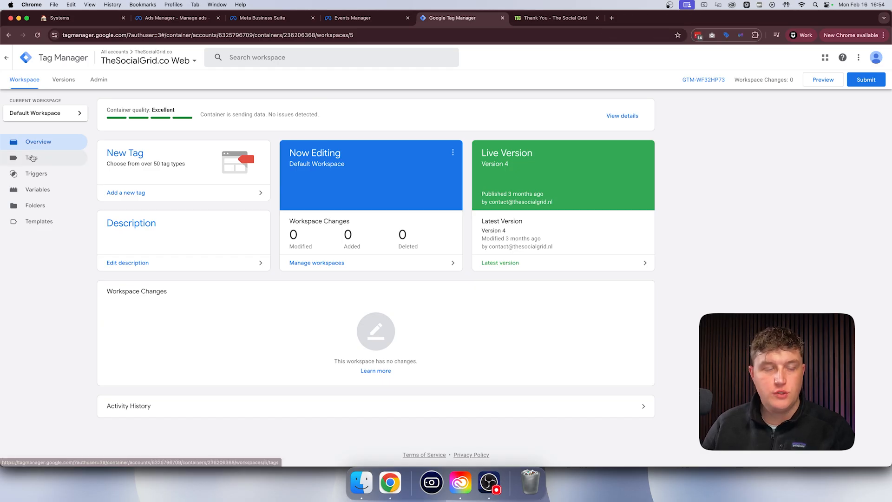
- Create a new tag in the TheSocialGrid.co Web container and name it "Meta Pixel"
{"action": "left_click", "coordinate": [31, 158]}
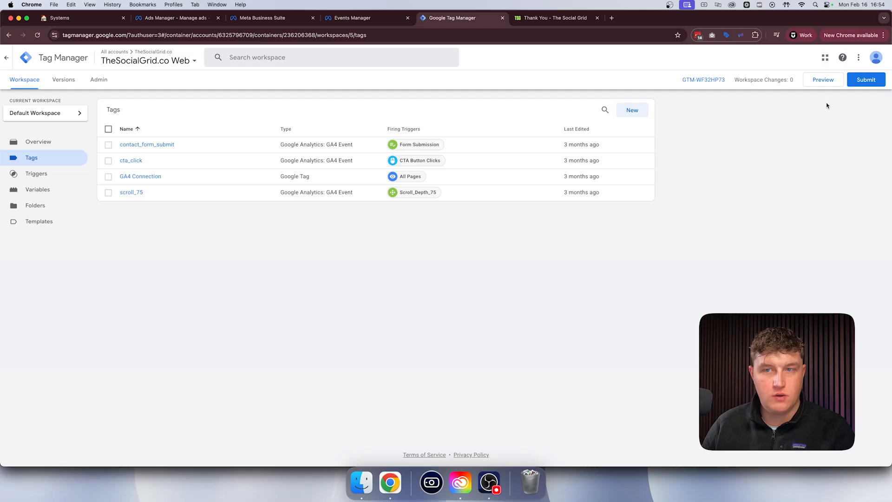
{"action": "left_click", "coordinate": [632, 110]}
{"action": "double_click", "coordinate": [315, 57]}
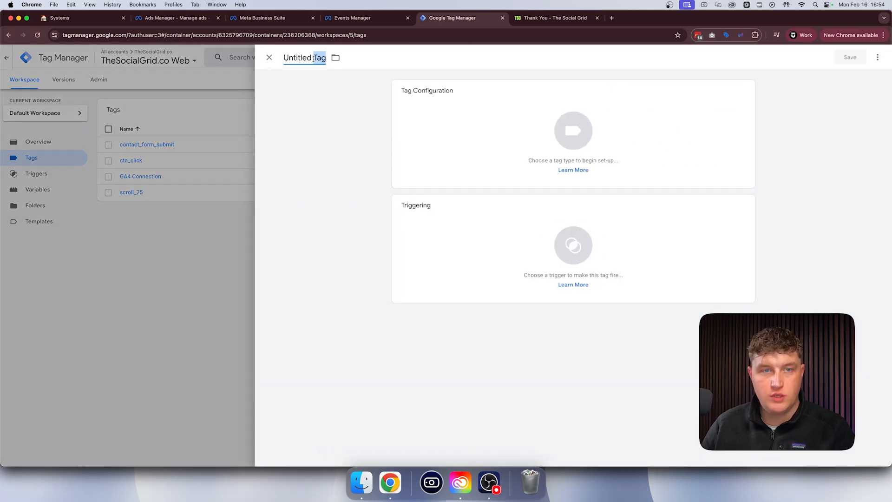
{"action": "triple_click", "coordinate": [313, 59]}
{"action": "type", "text": "Meta Pixel"}
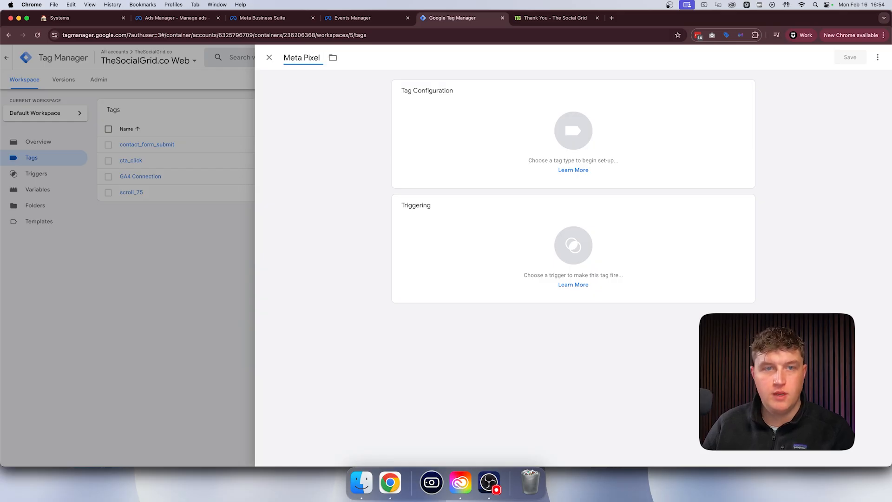
{"action": "left_click", "coordinate": [307, 116]}
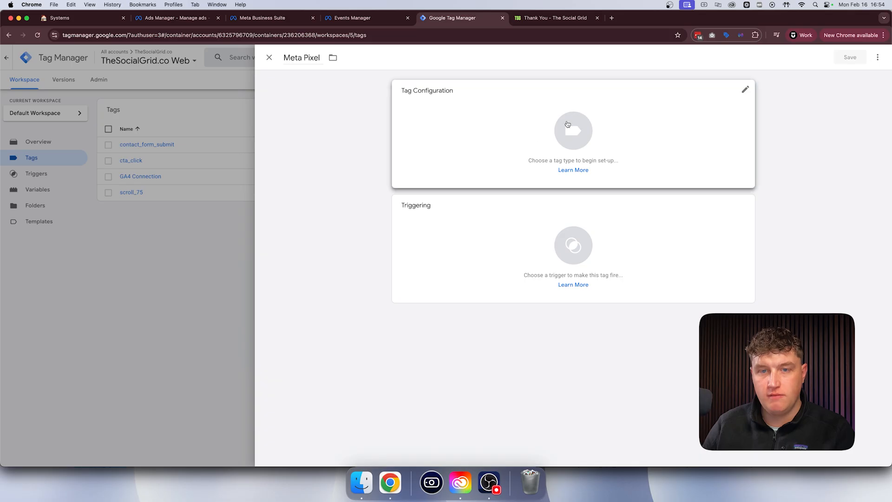
- Search the Community Template Gallery for "facebook pixel" as the tag type and open the Facebook Pixel template by facebook
{"action": "left_click", "coordinate": [655, 135]}
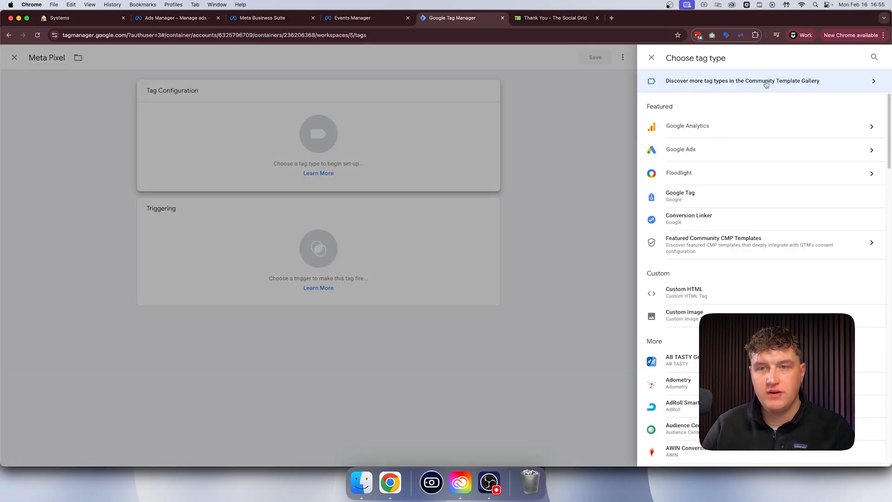
{"action": "left_click", "coordinate": [854, 84]}
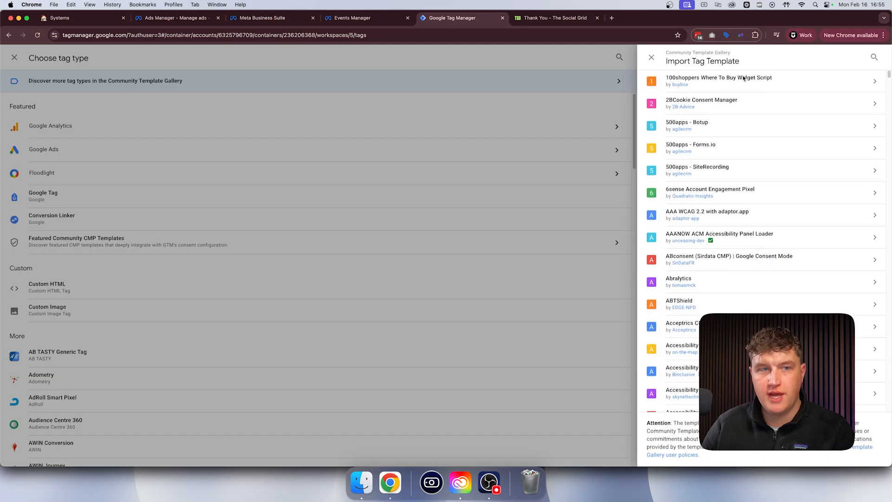
{"action": "left_click", "coordinate": [874, 57]}
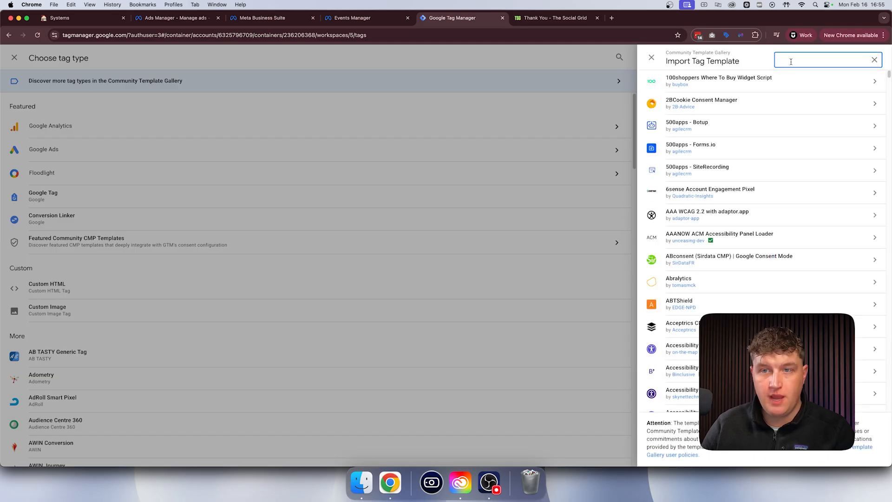
{"action": "type", "text": "facebook "}
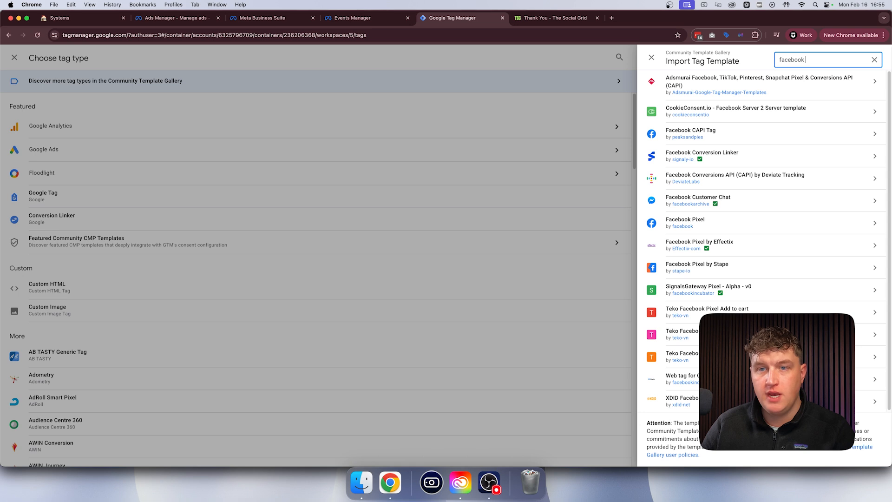
{"action": "type", "text": "pixel"}
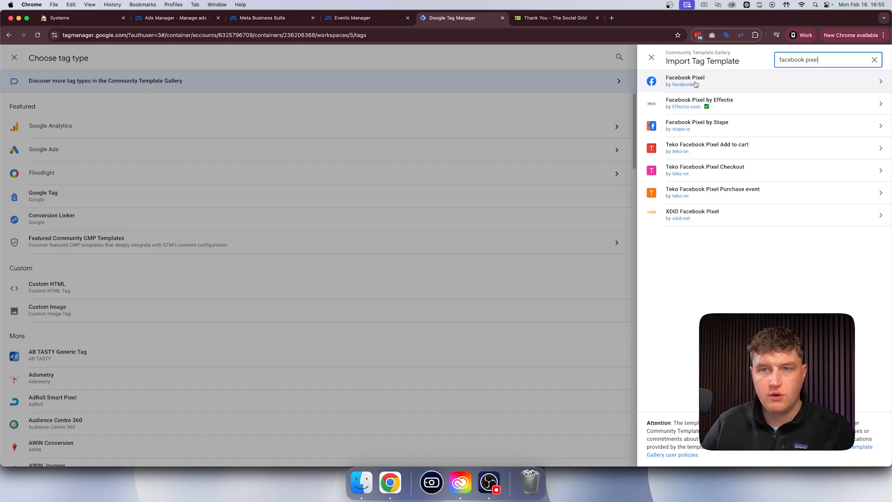
{"action": "left_click", "coordinate": [737, 82]}
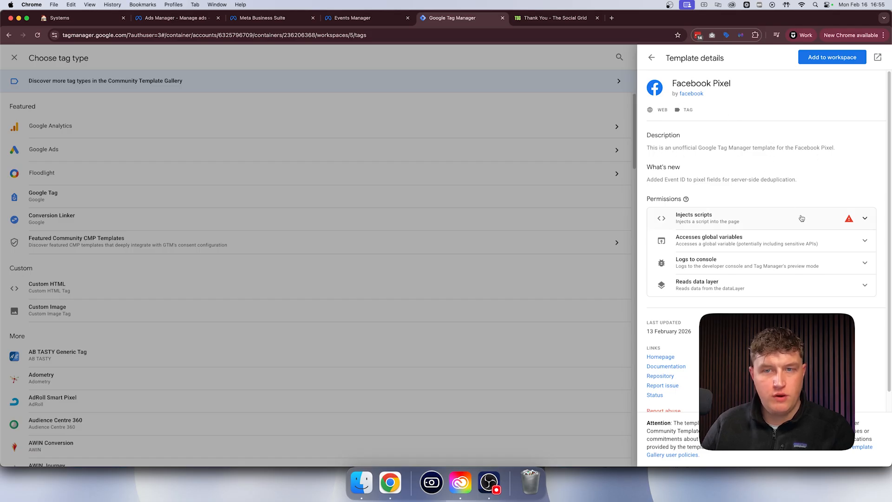
- Review the Facebook Pixel template's permissions and add the template to the workspace
{"action": "scroll", "coordinate": [799, 217], "scroll_direction": "down", "scroll_amount": 1}
{"action": "scroll", "coordinate": [799, 221], "scroll_direction": "up", "scroll_amount": 1}
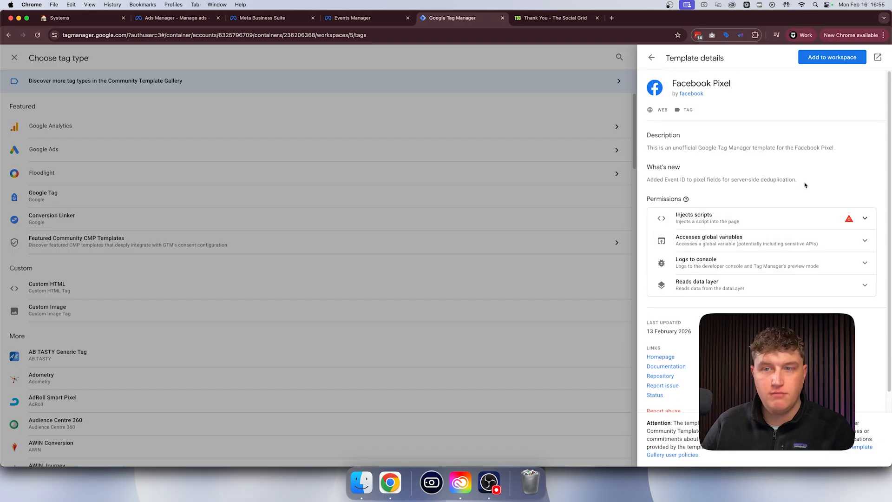
{"action": "left_click", "coordinate": [830, 56]}
{"action": "left_click_drag", "start_coordinate": [333, 110], "coordinate": [491, 120]}
{"action": "left_click", "coordinate": [500, 121]}
{"action": "mouse_move", "coordinate": [551, 165]}
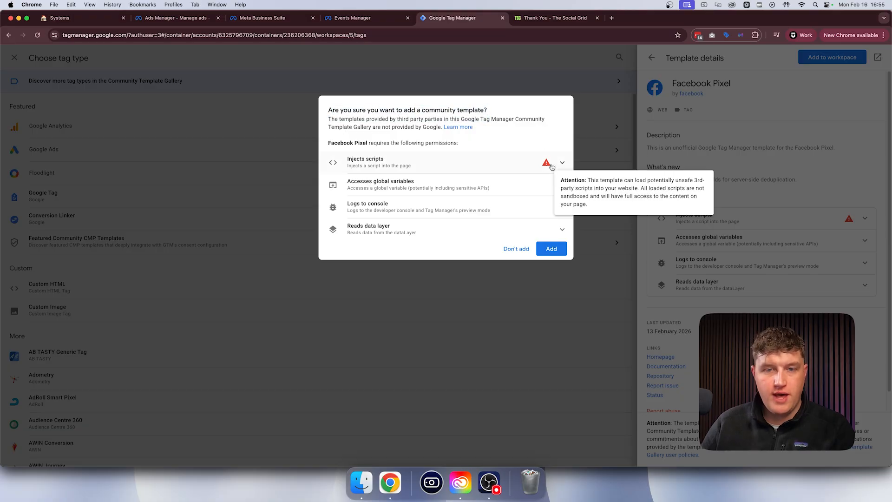
{"action": "left_click", "coordinate": [550, 251]}
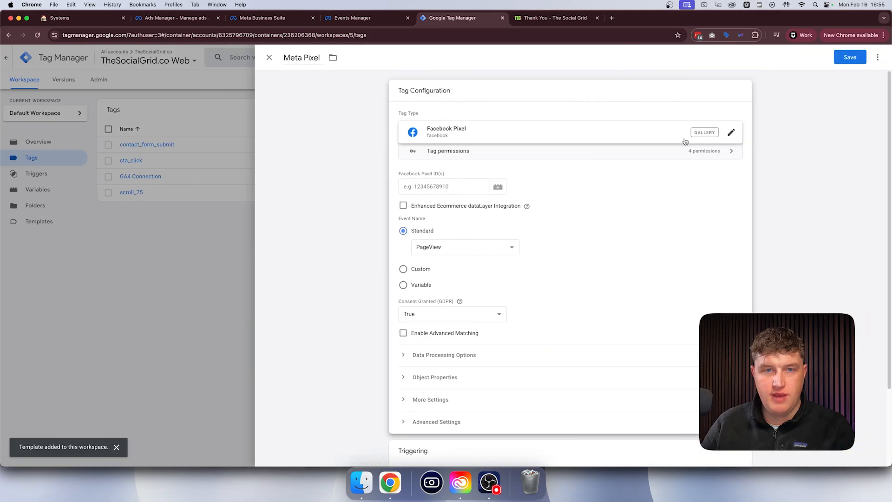
- Switch to Meta Events Manager and copy the dataset ID of The Social Grid Pixel Demo
{"action": "left_click_drag", "start_coordinate": [408, 90], "coordinate": [338, 153]}
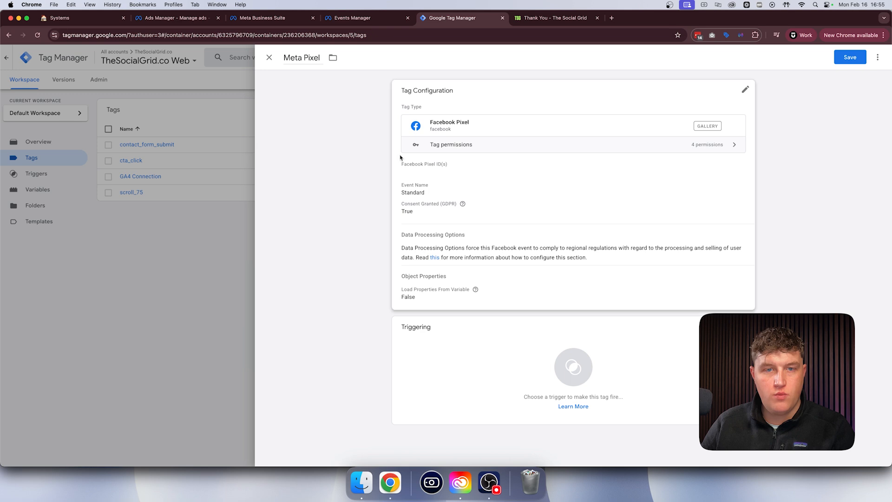
{"action": "left_click", "coordinate": [494, 121]}
{"action": "mouse_move", "coordinate": [431, 173]}
{"action": "left_mouse_down"}
{"action": "mouse_move", "coordinate": [444, 174]}
{"action": "mouse_move", "coordinate": [430, 173]}
{"action": "left_mouse_up"}
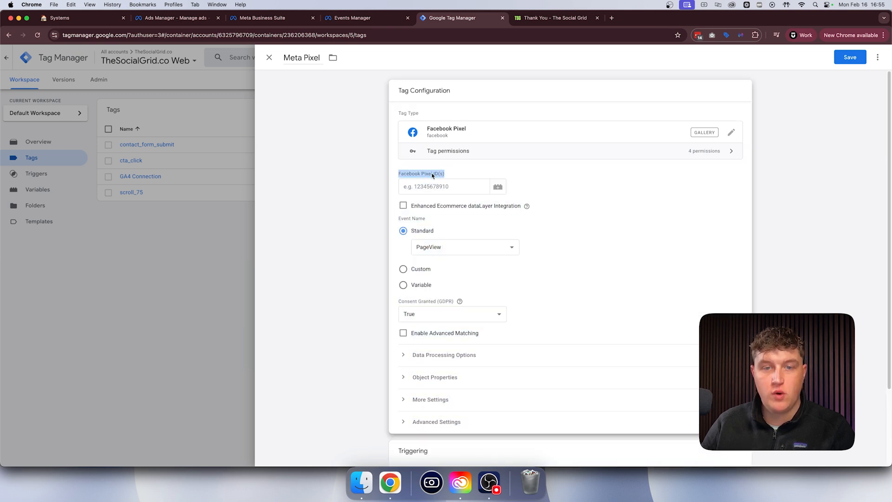
{"action": "left_click", "coordinate": [353, 18]}
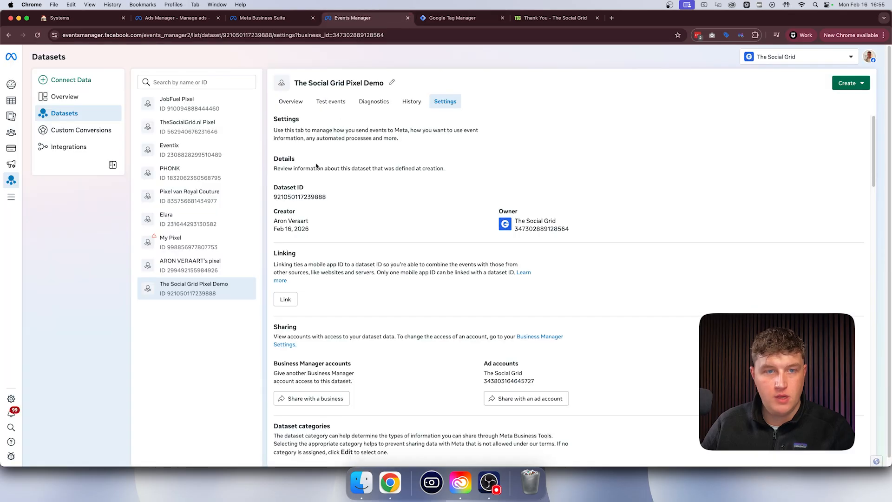
{"action": "left_click", "coordinate": [290, 199]}
- Return to Google Tag Manager and paste the copied dataset ID as the Meta Pixel tag's Facebook Pixel ID
{"action": "left_click", "coordinate": [456, 19]}
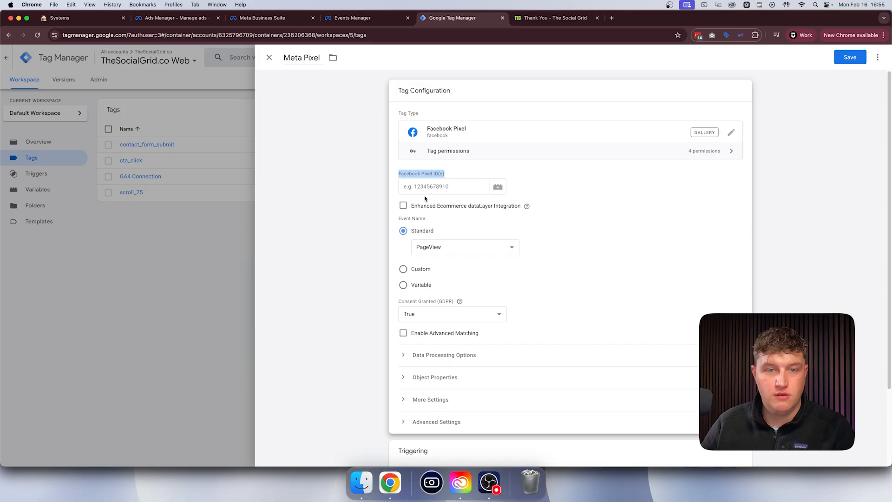
{"action": "left_click", "coordinate": [425, 186]}
{"action": "right_click", "coordinate": [425, 187]}
{"action": "left_click", "coordinate": [458, 257]}
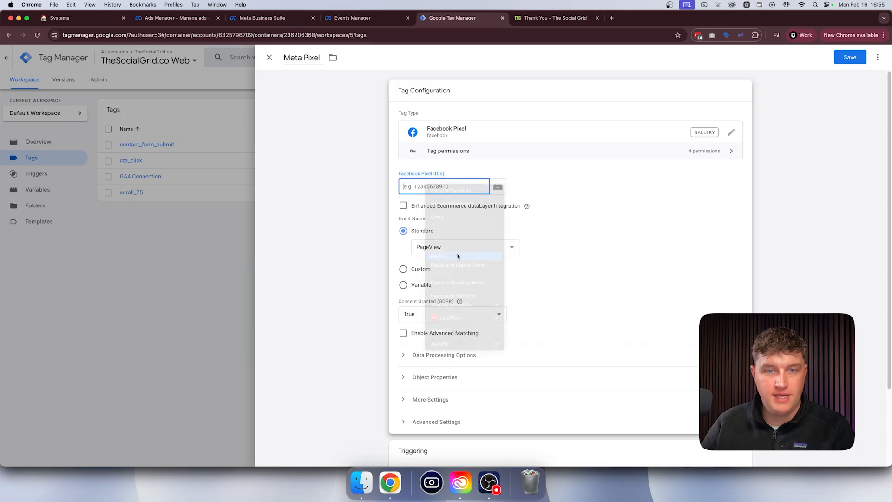
{"action": "left_click", "coordinate": [378, 187]}
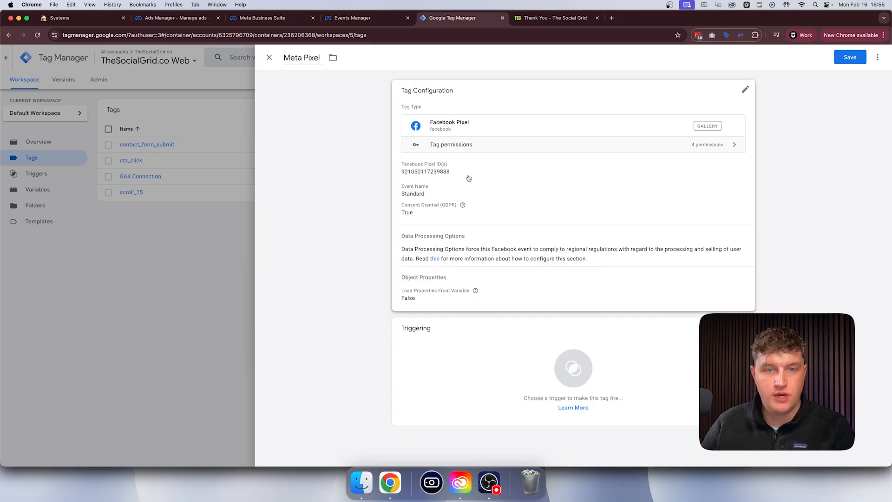
- Open the Meta Pixel tag's configuration and keep PageView as its standard event
{"action": "left_click", "coordinate": [475, 191]}
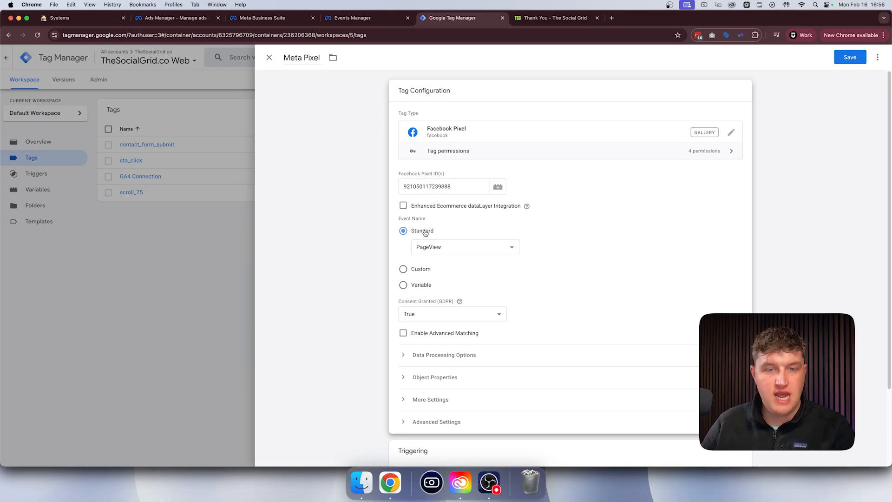
{"action": "left_click", "coordinate": [456, 249]}
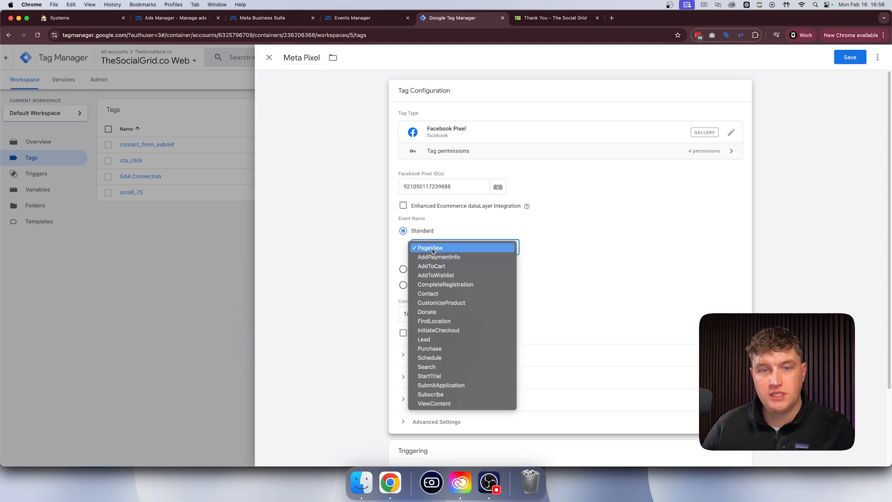
{"action": "left_click", "coordinate": [436, 250]}
{"action": "left_click", "coordinate": [442, 248]}
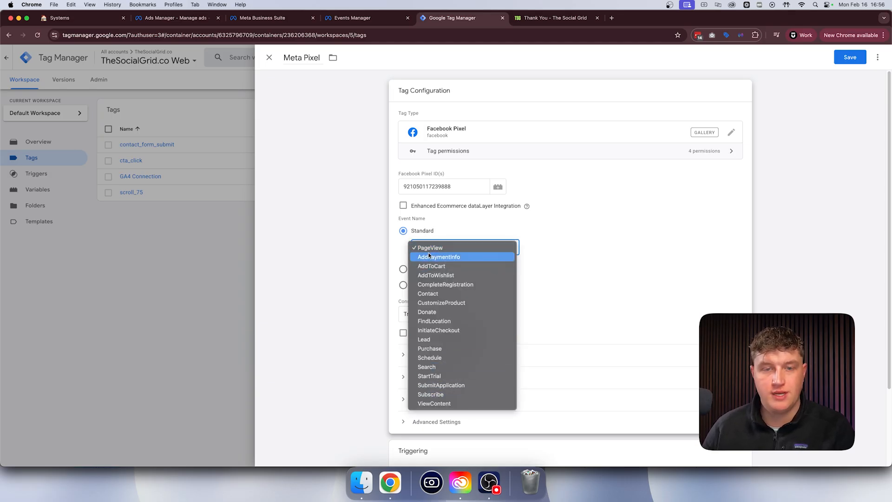
{"action": "left_click", "coordinate": [460, 239]}
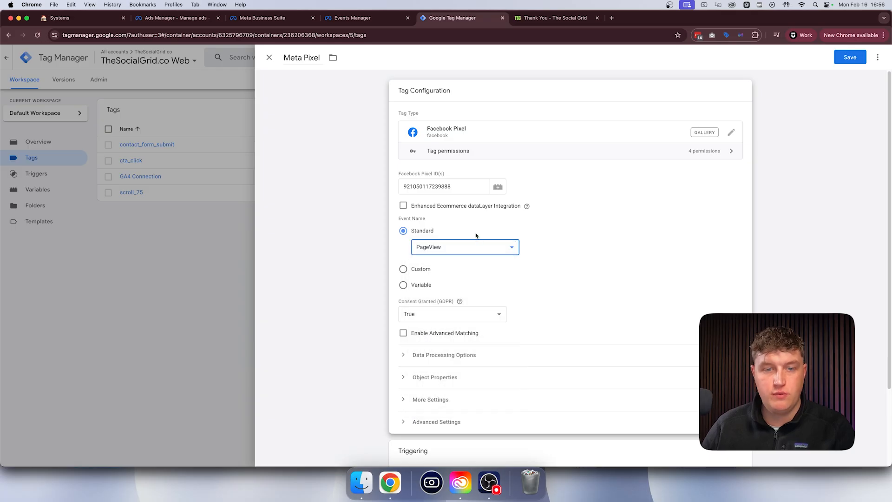
- Assign the All Pages trigger to the Meta Pixel tag and save the tag
{"action": "scroll", "coordinate": [542, 267], "scroll_direction": "down", "scroll_amount": 3}
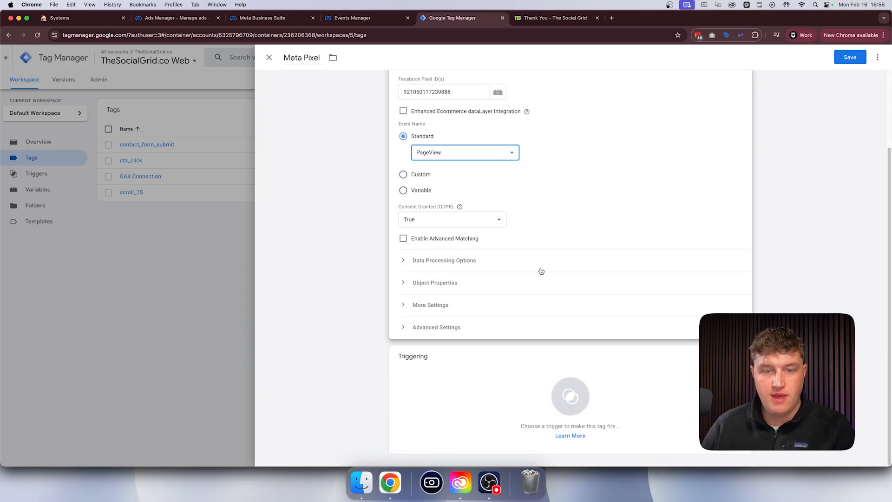
{"action": "left_click", "coordinate": [415, 363]}
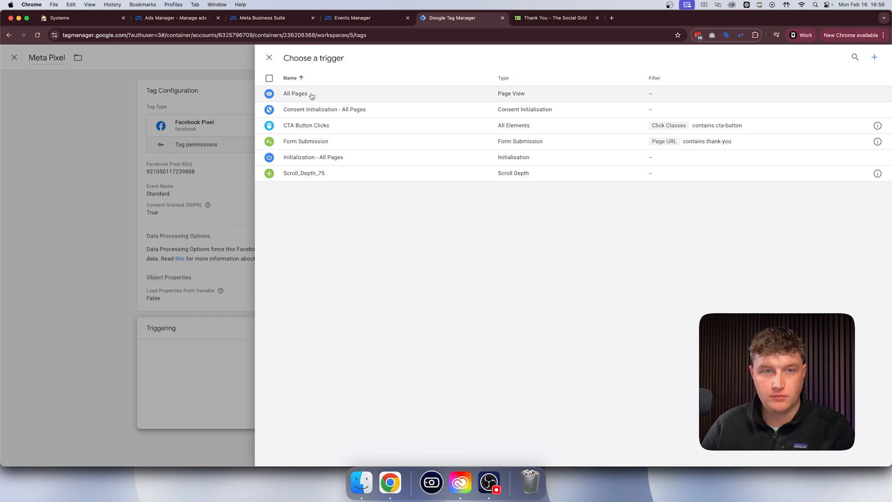
{"action": "left_click", "coordinate": [312, 97]}
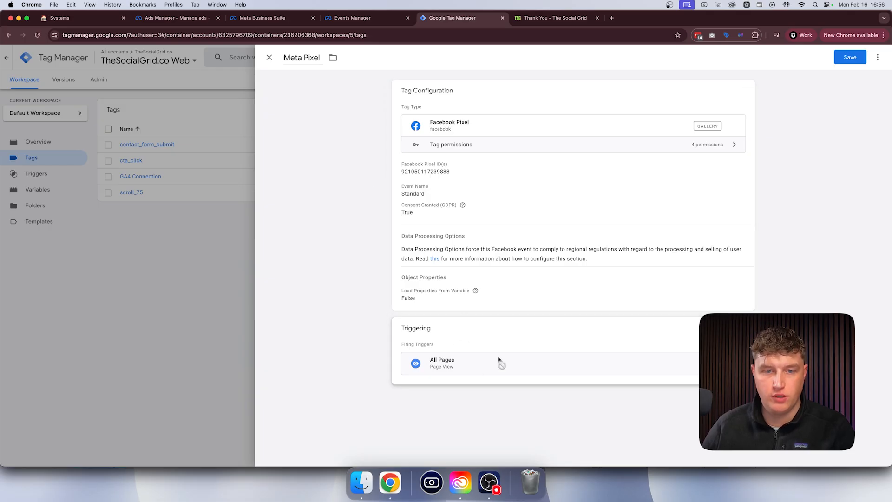
{"action": "left_click", "coordinate": [849, 57]}
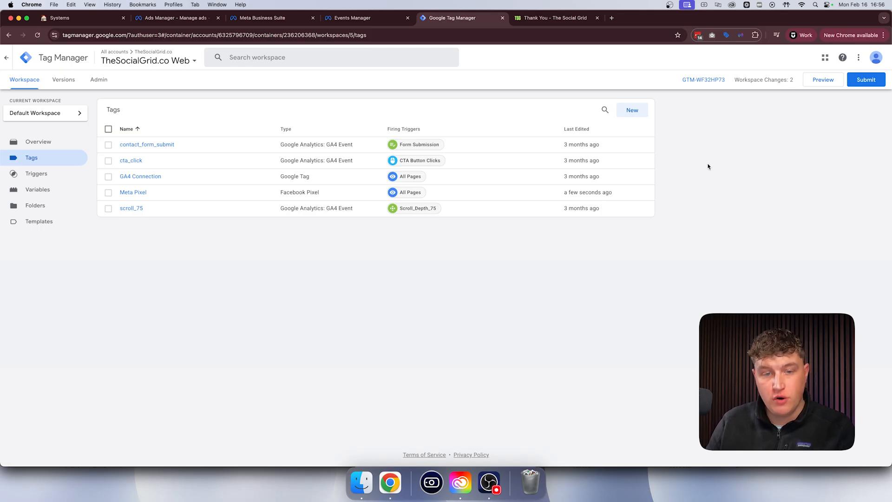
- Switch to the website's Thank You page and examine its heading and URL path
{"action": "left_click", "coordinate": [553, 18]}
{"action": "left_click_drag", "start_coordinate": [358, 135], "coordinate": [535, 146]}
{"action": "left_click", "coordinate": [536, 146]}
{"action": "left_click_drag", "start_coordinate": [105, 36], "coordinate": [215, 36]}
{"action": "left_click", "coordinate": [132, 83]}
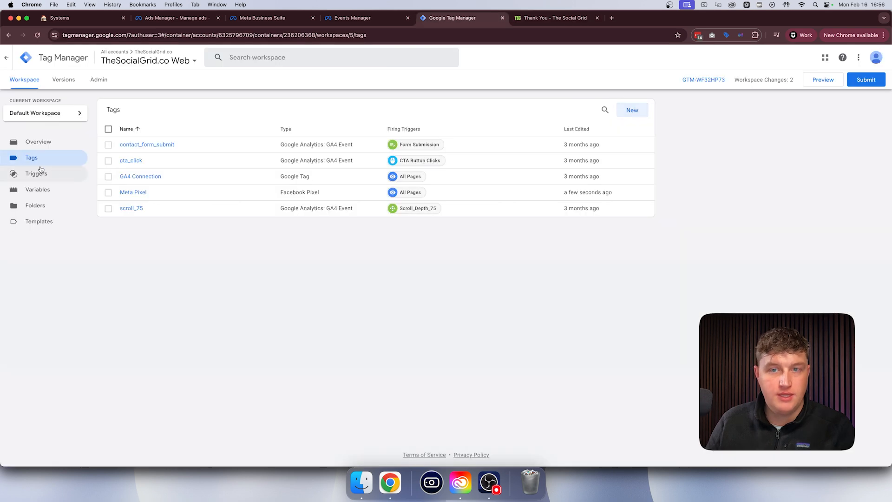
- Create a new tag in Google Tag Manager and name it "Meta Pixel - Lead"
{"action": "left_click", "coordinate": [632, 112]}
{"action": "double_click", "coordinate": [313, 57]}
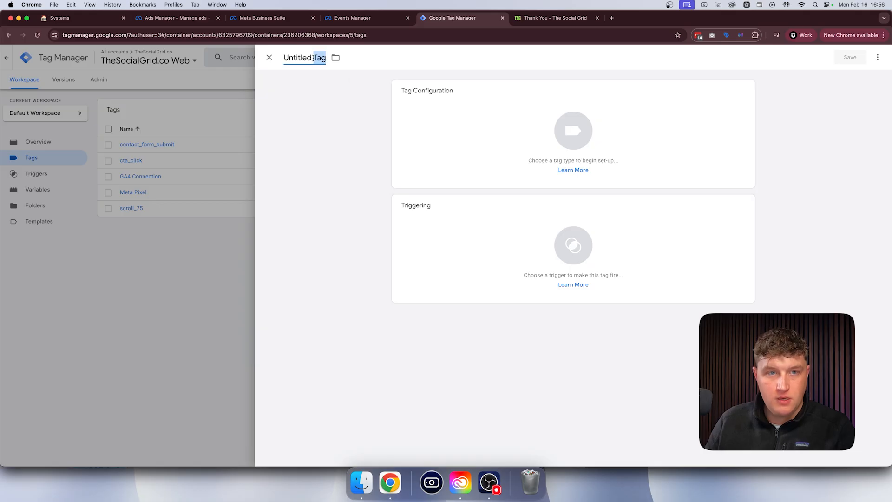
{"action": "triple_click", "coordinate": [313, 58]}
{"action": "type", "text": "Th"}
{"action": "key", "text": "BackSpace"}
{"action": "key", "text": "BackSpace"}
{"action": "type", "text": "Meta Pixel - Lead"}
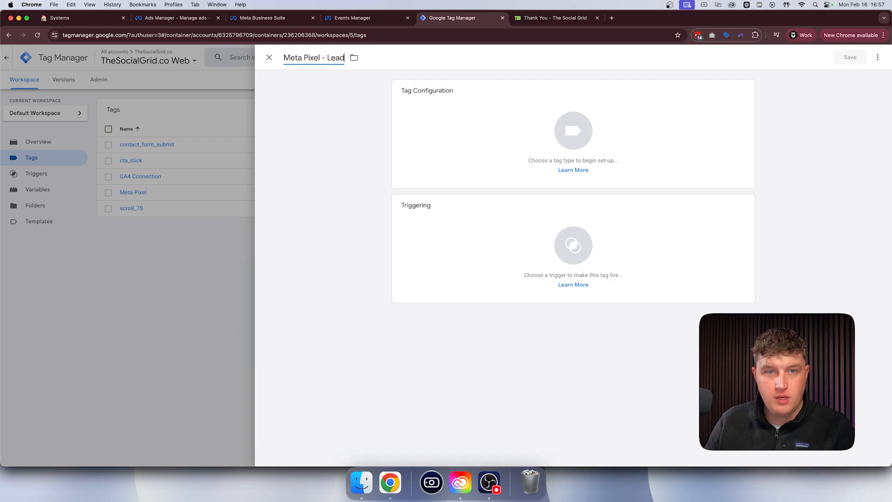
{"action": "left_click", "coordinate": [328, 109]}
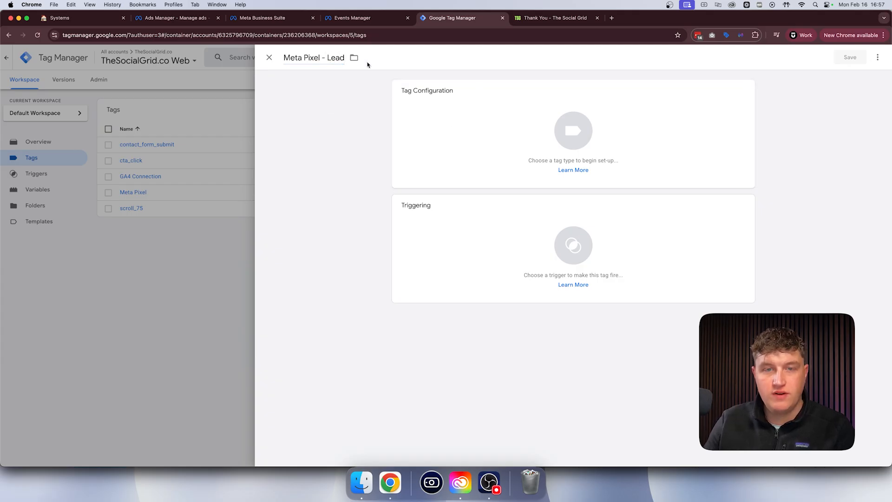
- Configure the tag as a Facebook Pixel tag with the copied dataset ID and Lead as the standard event
{"action": "left_click", "coordinate": [492, 119]}
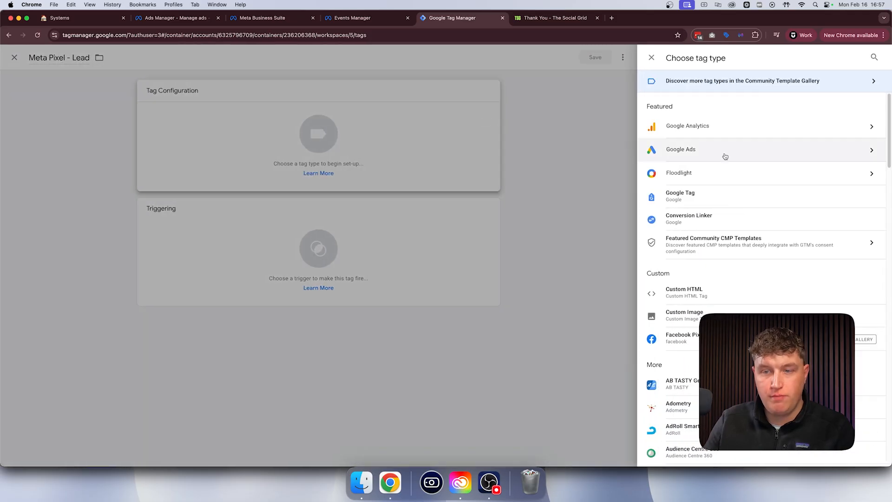
{"action": "left_click", "coordinate": [680, 338]}
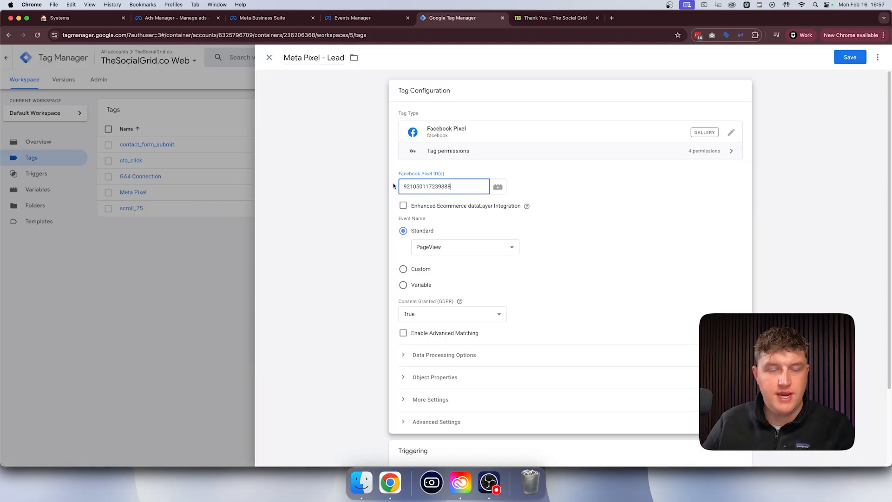
{"action": "left_click", "coordinate": [394, 186]}
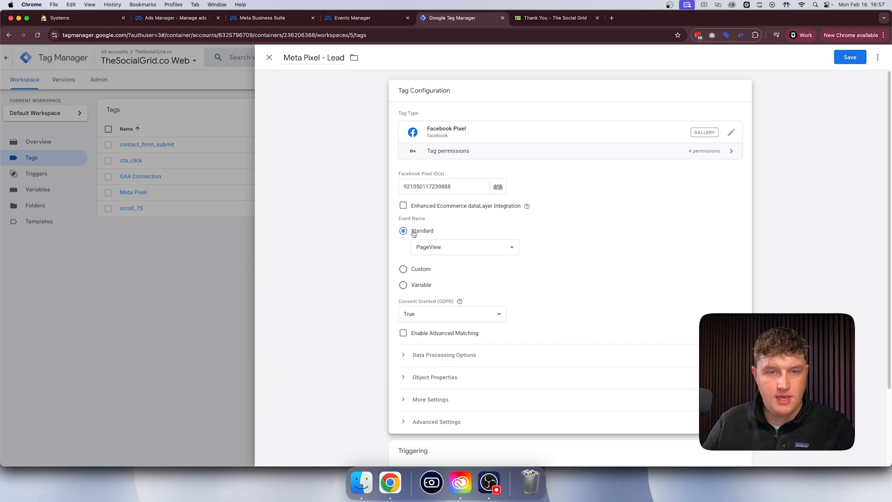
{"action": "left_click", "coordinate": [439, 248]}
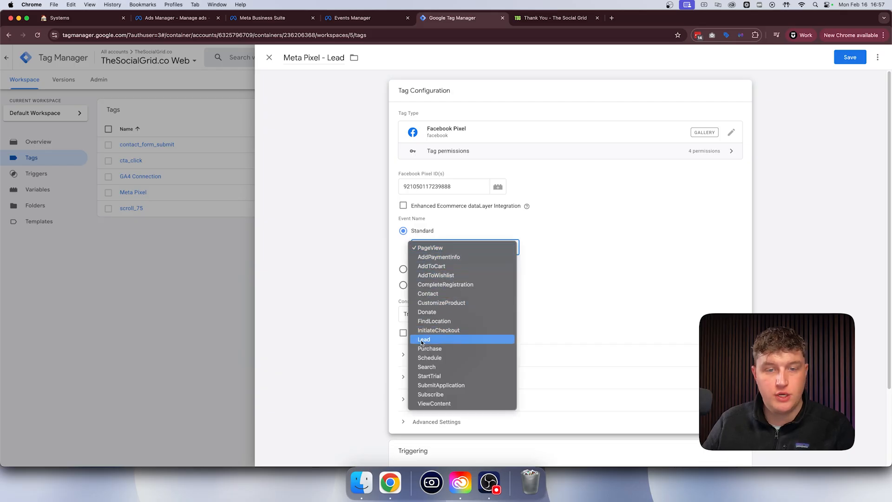
{"action": "left_click", "coordinate": [439, 341]}
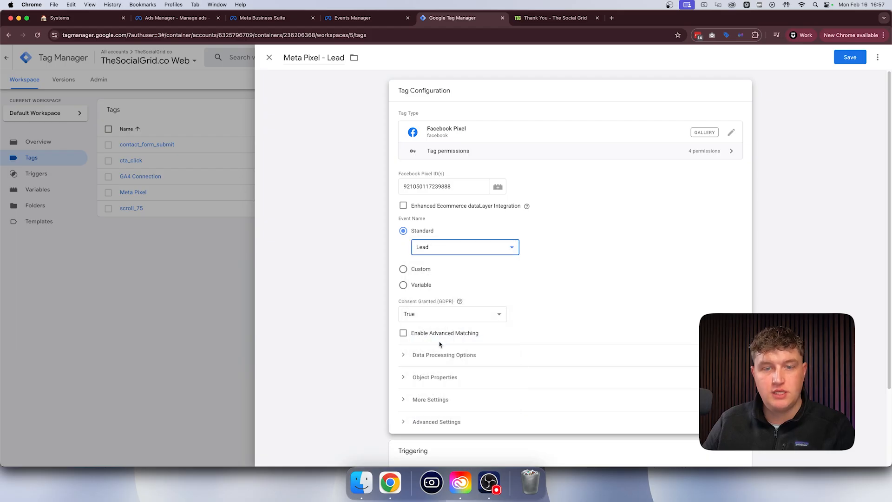
- Check the website's Thank You page and create a new trigger named "Thank You Page" for the Meta Pixel - Lead tag
{"action": "left_click", "coordinate": [553, 18]}
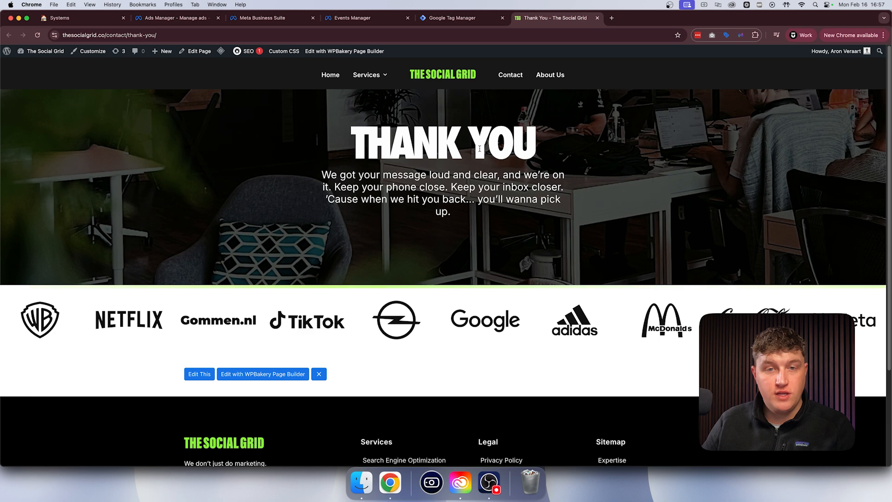
{"action": "left_click", "coordinate": [467, 18]}
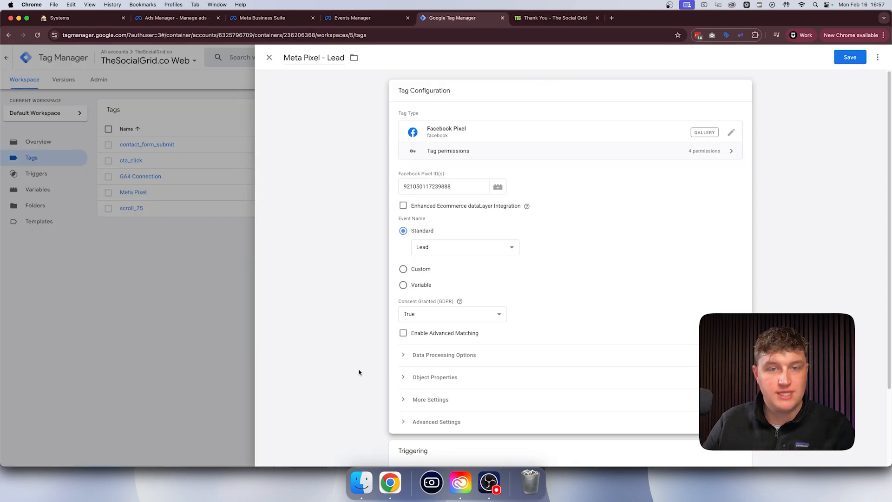
{"action": "scroll", "coordinate": [366, 371], "scroll_direction": "down", "scroll_amount": 3}
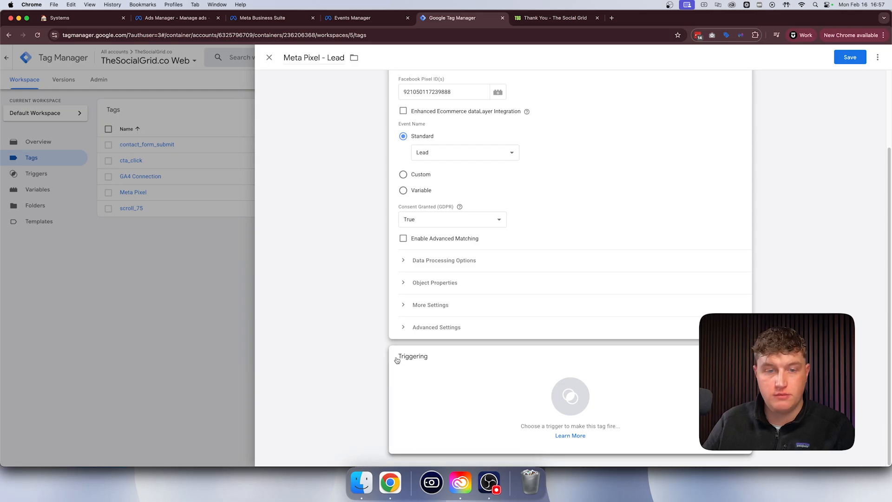
{"action": "left_click", "coordinate": [411, 359]}
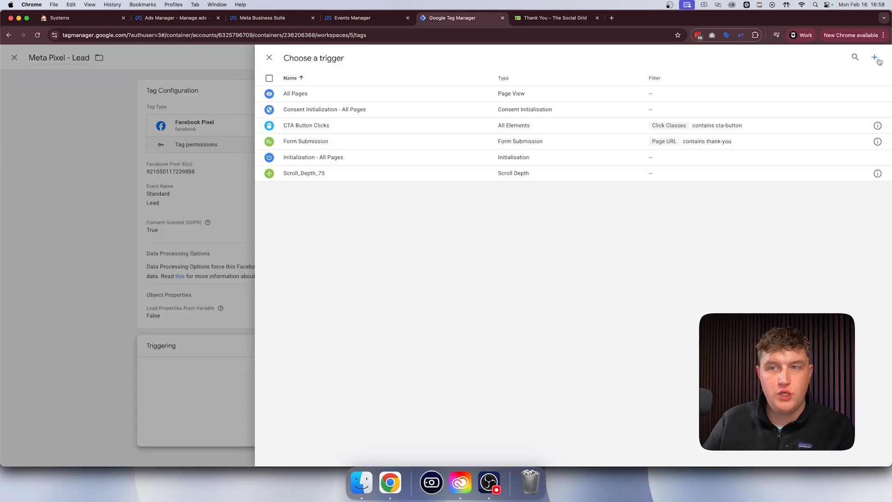
{"action": "left_click", "coordinate": [874, 58]}
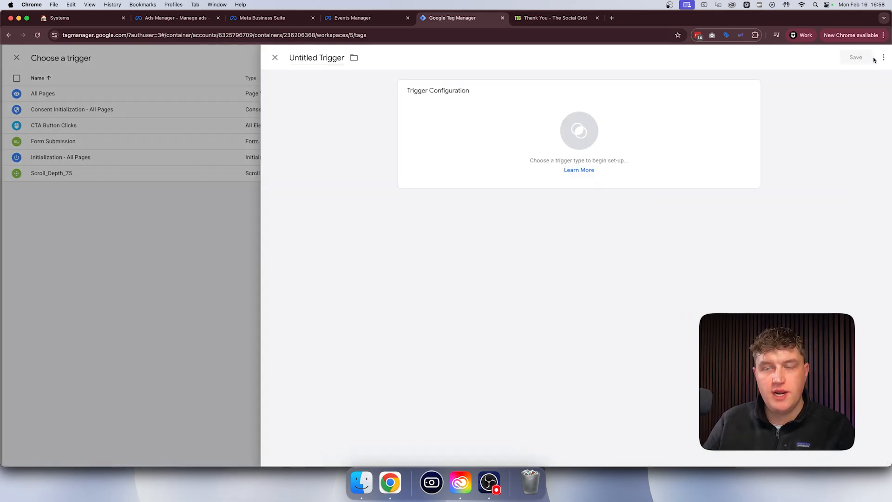
{"action": "left_click", "coordinate": [317, 57]}
{"action": "type", "text": "Thank "}
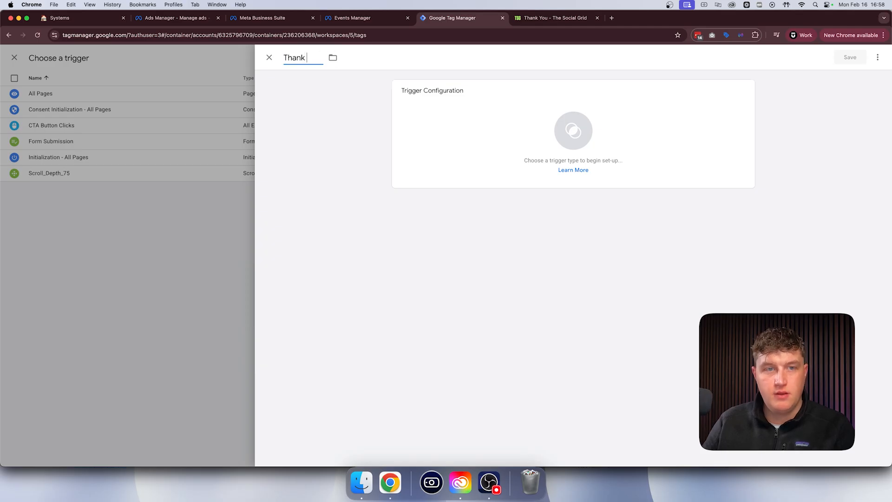
{"action": "type", "text": "You Page"}
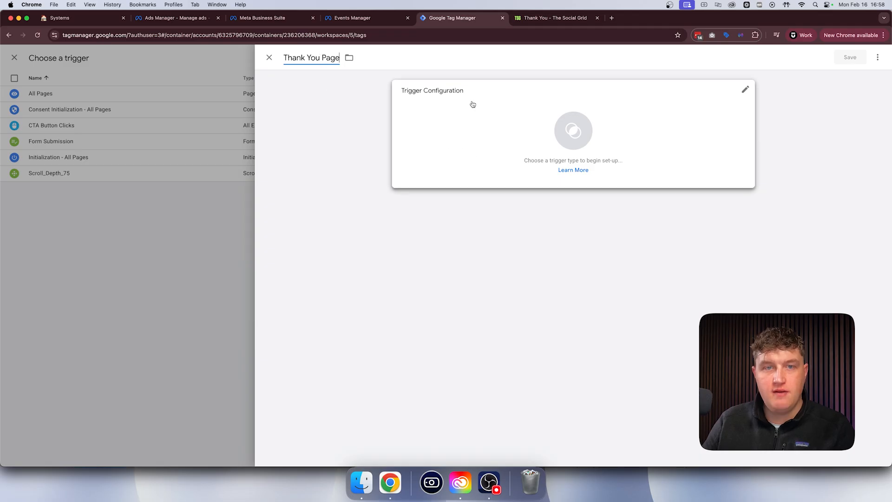
- Set the trigger type to Page View and make it fire on Some Page Views
{"action": "left_click", "coordinate": [517, 129]}
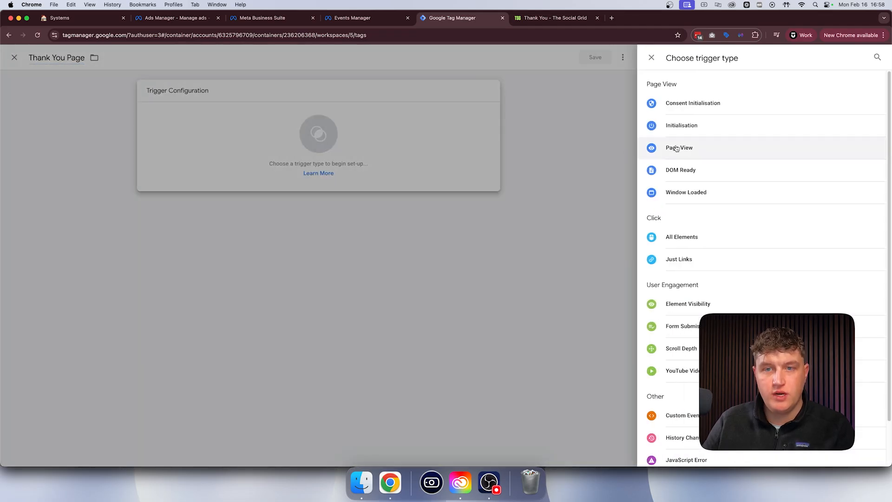
{"action": "left_click", "coordinate": [675, 147]}
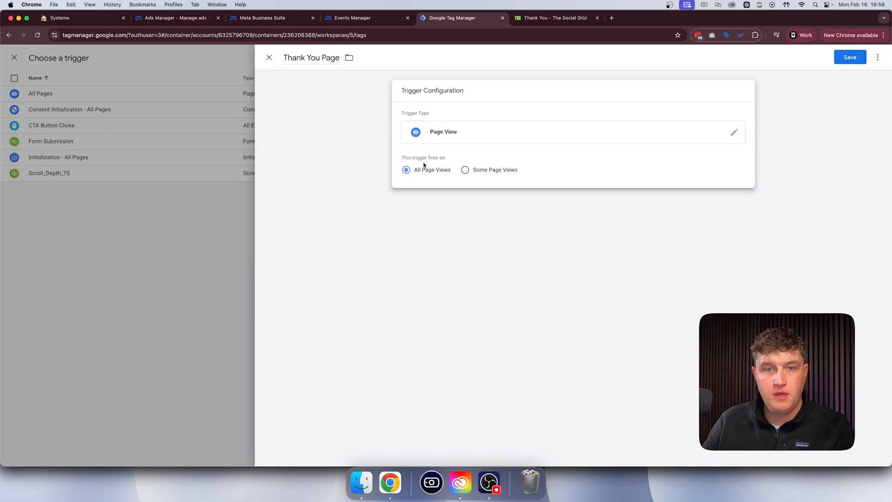
{"action": "mouse_move", "coordinate": [401, 159]}
{"action": "left_mouse_down"}
{"action": "mouse_move", "coordinate": [412, 159]}
{"action": "mouse_move", "coordinate": [401, 160]}
{"action": "left_mouse_up"}
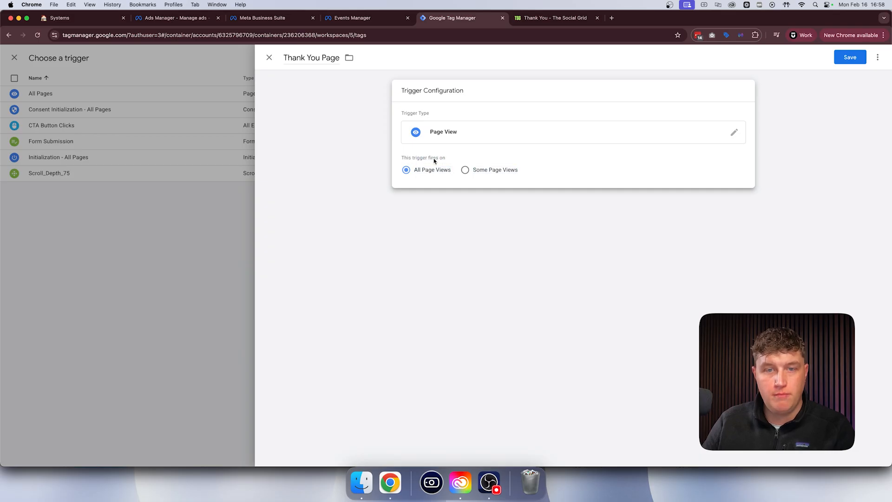
{"action": "left_click", "coordinate": [466, 170]}
- Use the Page URL variable in the trigger's firing condition, keeping the contains operator
{"action": "left_click", "coordinate": [467, 201]}
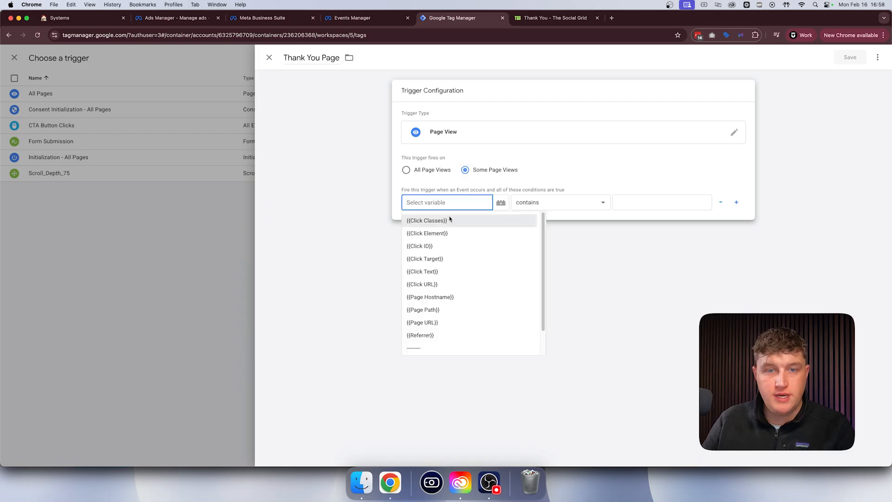
{"action": "left_click", "coordinate": [433, 323]}
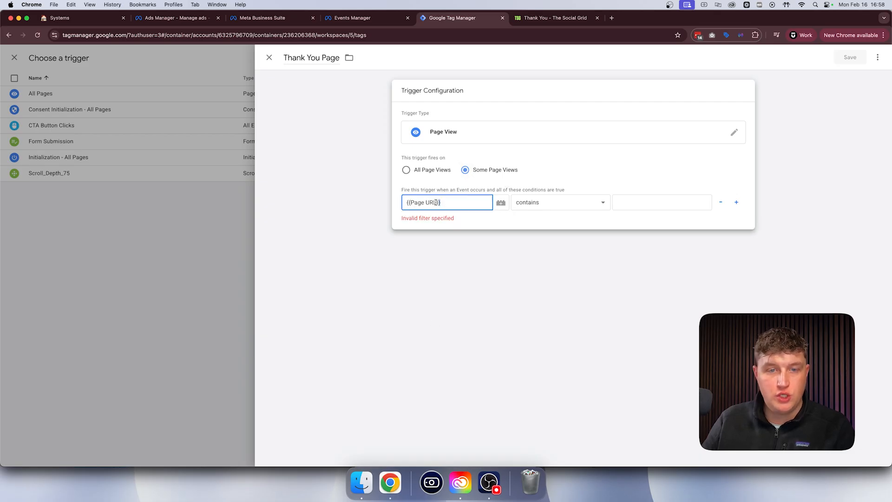
{"action": "left_click_drag", "start_coordinate": [443, 202], "coordinate": [394, 207]}
{"action": "left_click", "coordinate": [397, 206]}
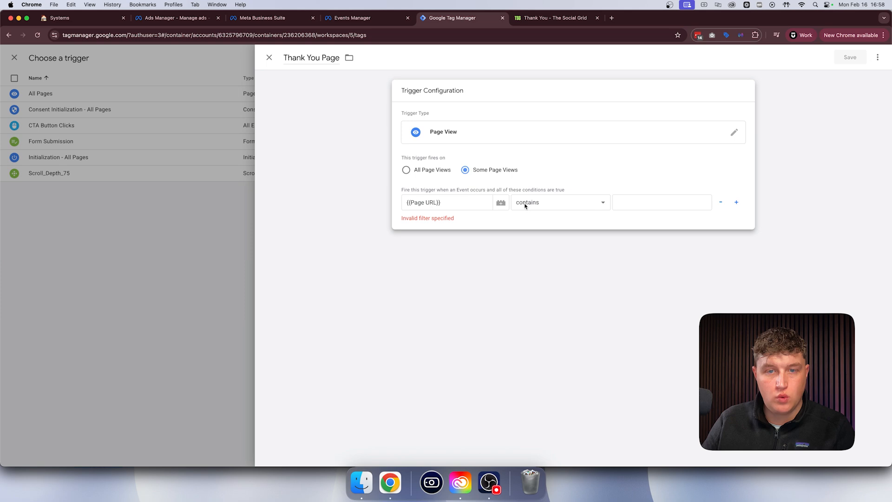
- Copy the contact/thank-you/ part of the Thank You page's address for the trigger's firing condition
{"action": "left_click", "coordinate": [627, 200]}
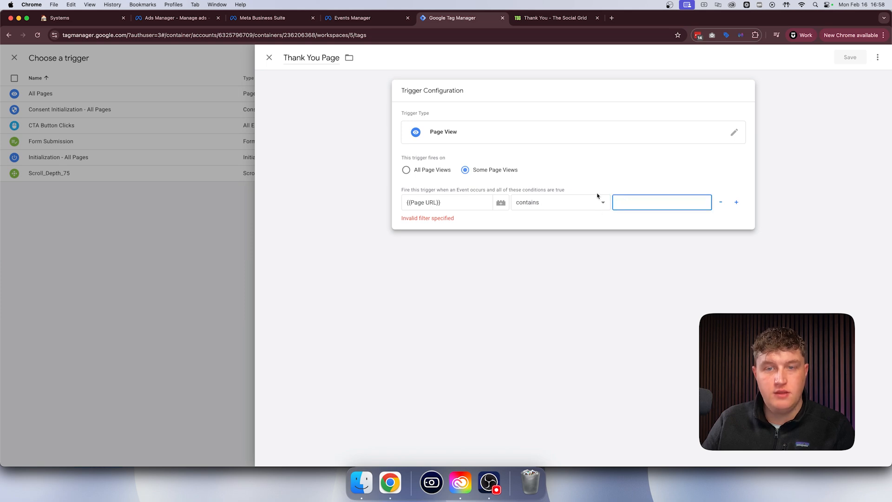
{"action": "left_click", "coordinate": [551, 18]}
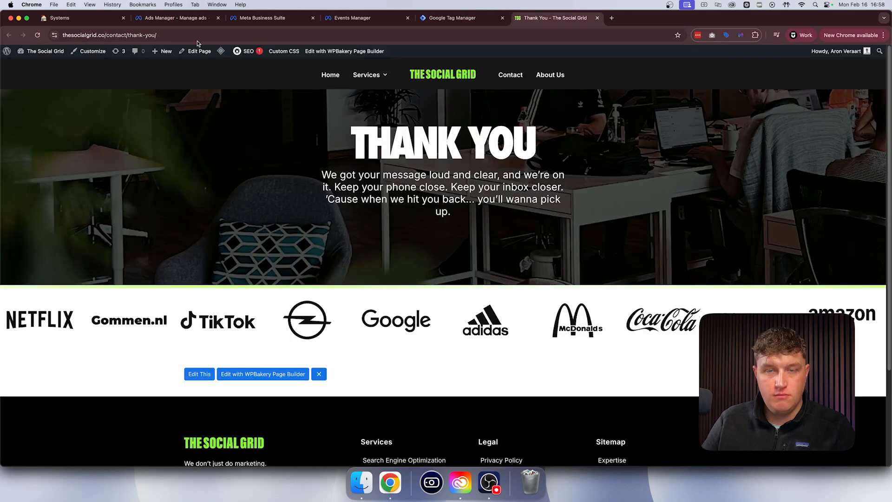
{"action": "left_click_drag", "start_coordinate": [107, 35], "coordinate": [160, 35]}
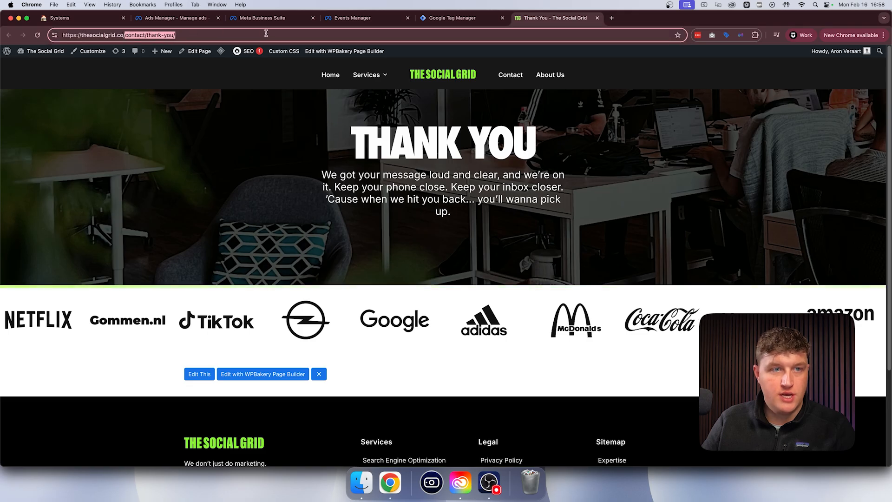
{"action": "right_click", "coordinate": [151, 38]}
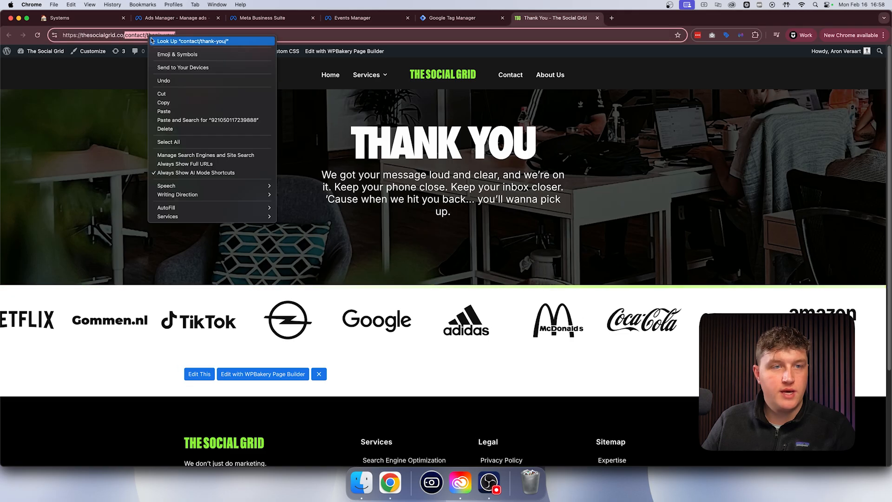
{"action": "left_click", "coordinate": [172, 102]}
{"action": "left_click", "coordinate": [458, 19]}
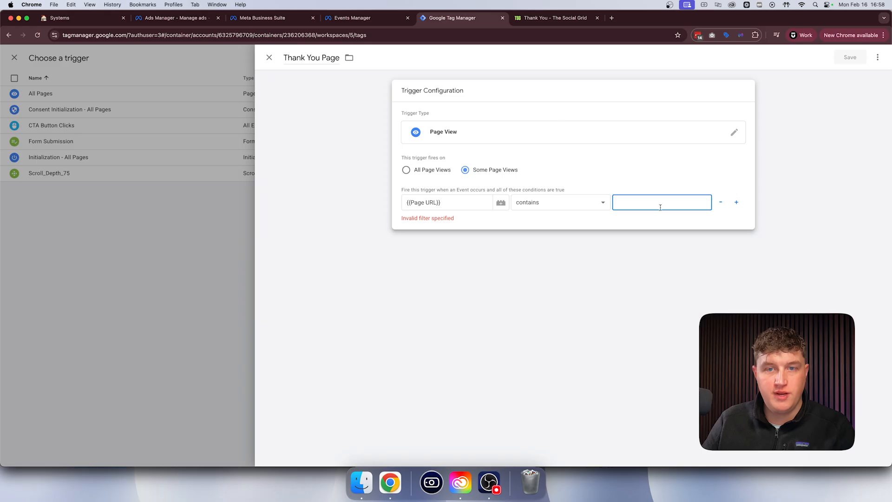
- Set the Page URL condition's value to /contact/thank-you/ and save both the trigger and the Meta Pixel - Lead tag
{"action": "right_click", "coordinate": [612, 203]}
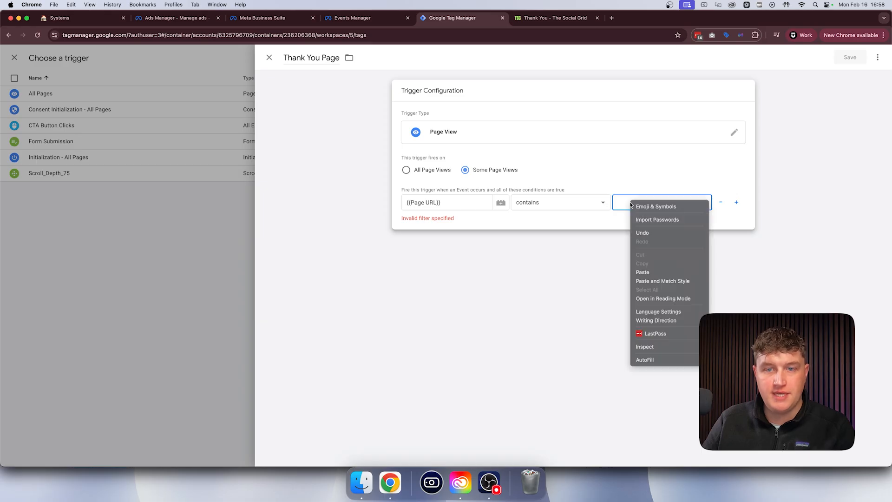
{"action": "left_click", "coordinate": [651, 273]}
{"action": "key", "text": "super+Left"}
{"action": "type", "text": "/"}
{"action": "left_click", "coordinate": [659, 179]}
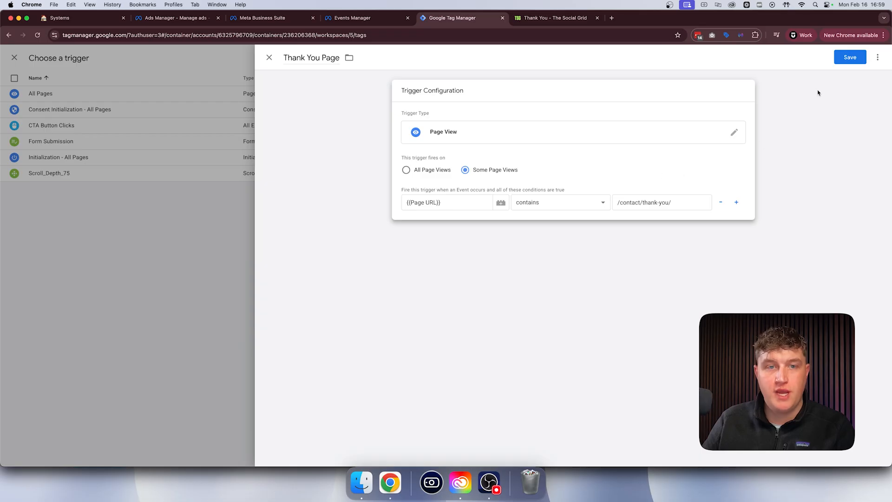
{"action": "left_click", "coordinate": [849, 58]}
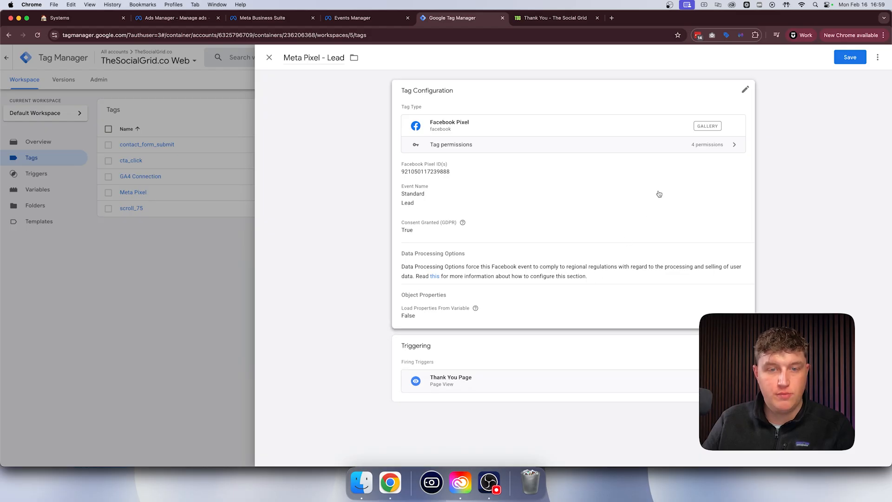
{"action": "left_click", "coordinate": [853, 57]}
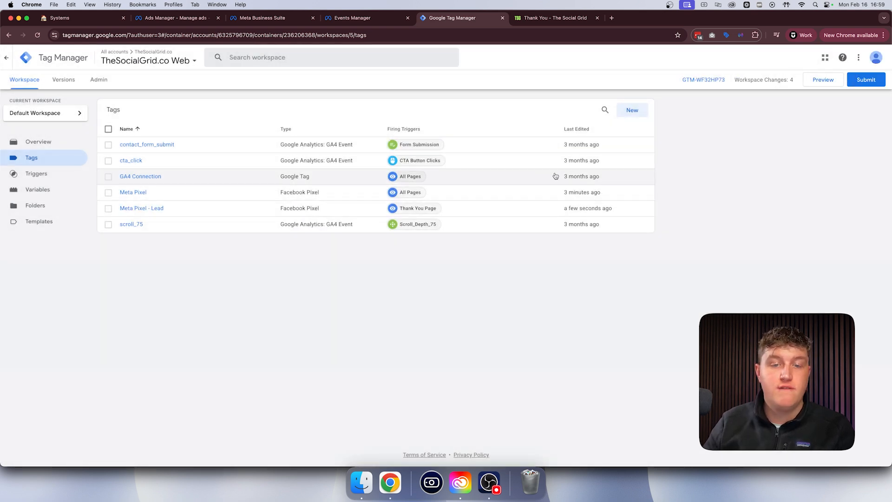
- Create a new tag named "Meta Pixel Call" with Facebook Pixel as its tag type
{"action": "left_click", "coordinate": [632, 109]}
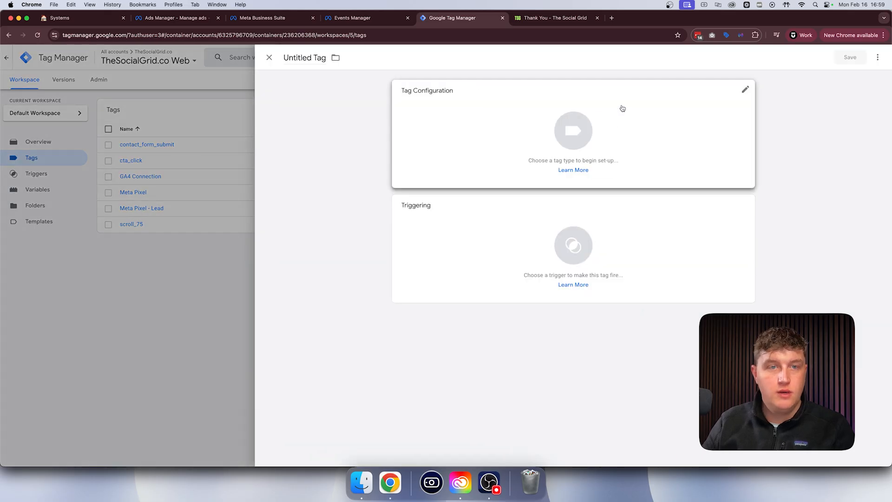
{"action": "left_click", "coordinate": [310, 57]}
{"action": "type", "text": "Meta"}
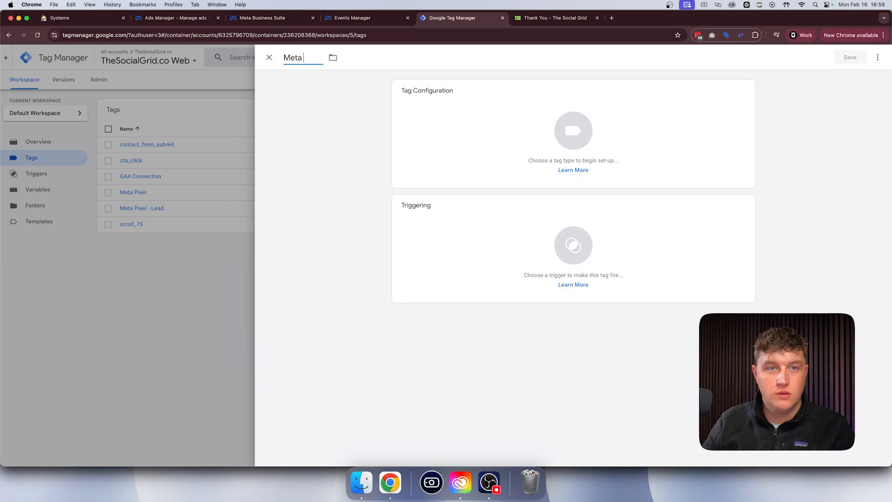
{"action": "type", "text": " Pixel Call"}
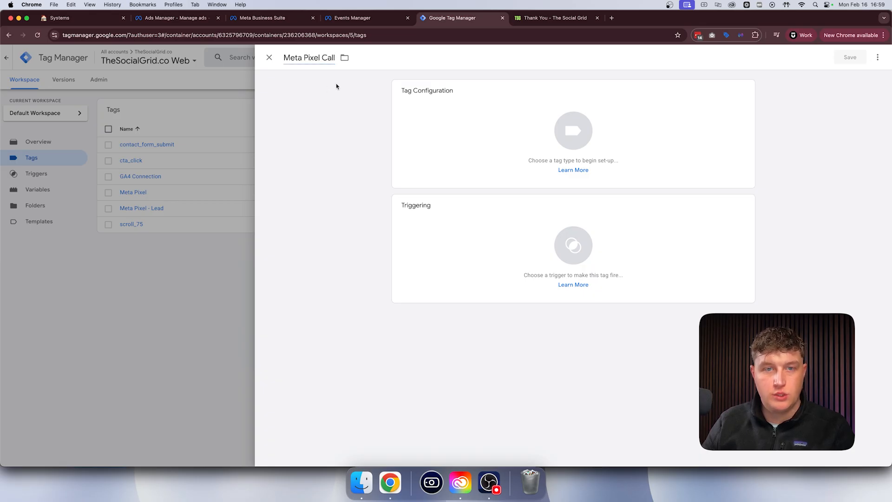
{"action": "left_click", "coordinate": [486, 125]}
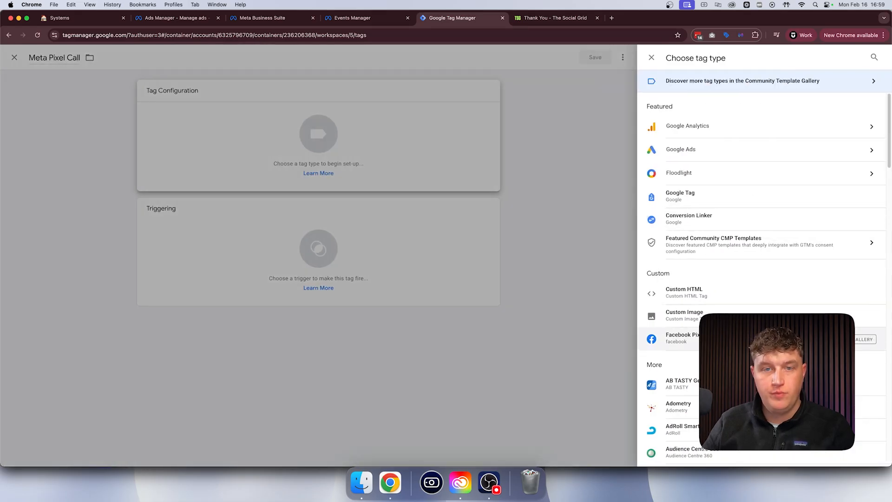
{"action": "left_click", "coordinate": [682, 338]}
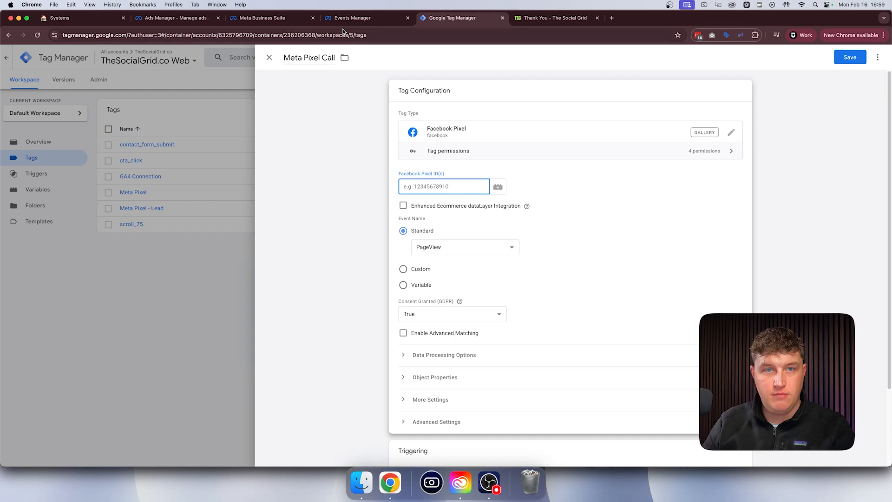
- Check The Social Grid Pixel Demo dataset in Events Manager and paste its dataset ID as the tag's Facebook Pixel ID
{"action": "left_click", "coordinate": [346, 17]}
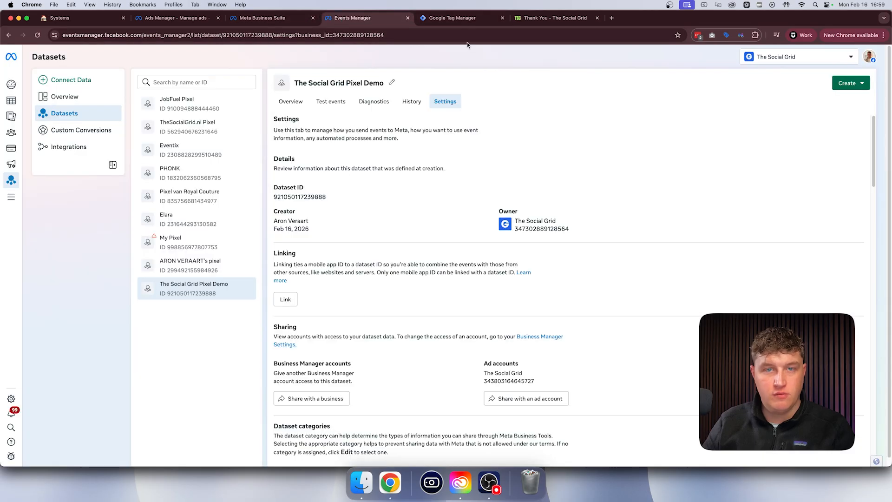
{"action": "left_click_drag", "start_coordinate": [296, 83], "coordinate": [374, 82]}
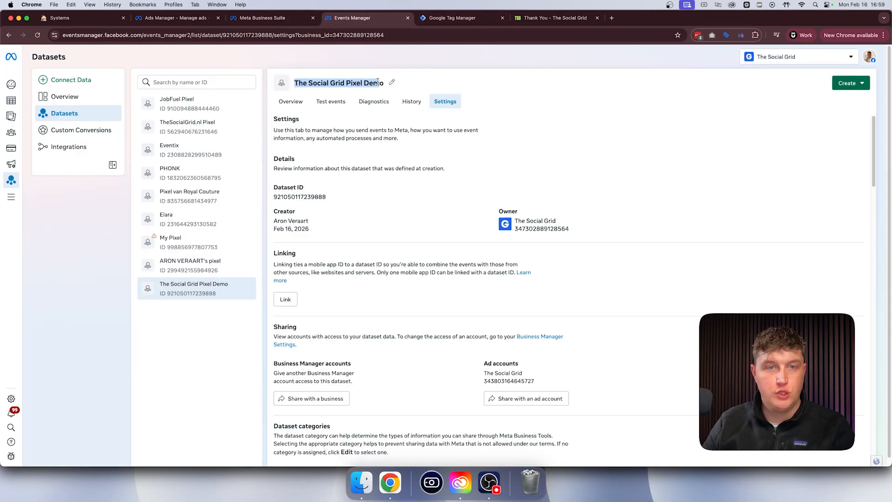
{"action": "left_click", "coordinate": [452, 18]}
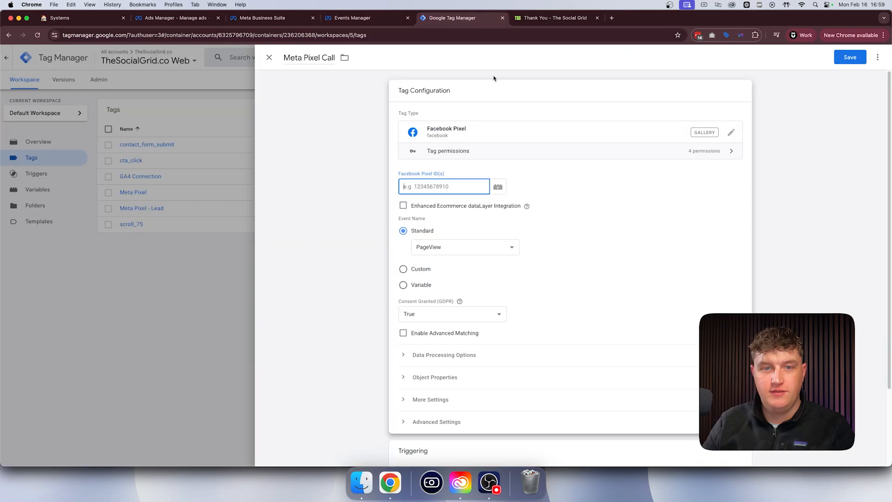
{"action": "right_click", "coordinate": [451, 188]}
{"action": "left_click", "coordinate": [480, 255]}
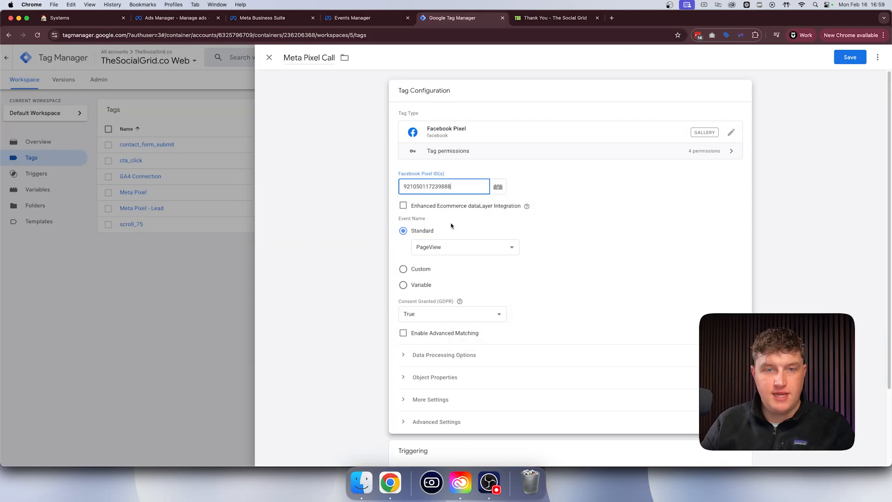
- Set the tag's event to a custom event named PhoneCall instead of a standard one
{"action": "left_click", "coordinate": [443, 247]}
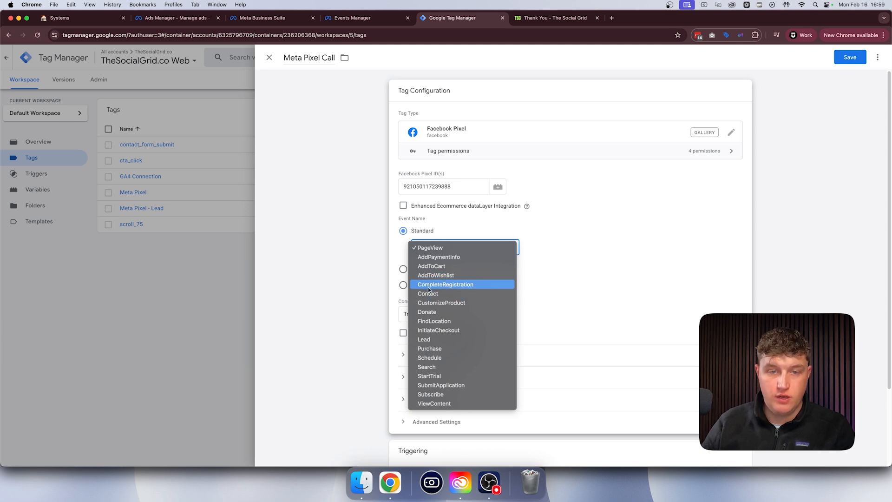
{"action": "left_click", "coordinate": [408, 274]}
{"action": "left_click", "coordinate": [404, 270]}
{"action": "left_click", "coordinate": [437, 264]}
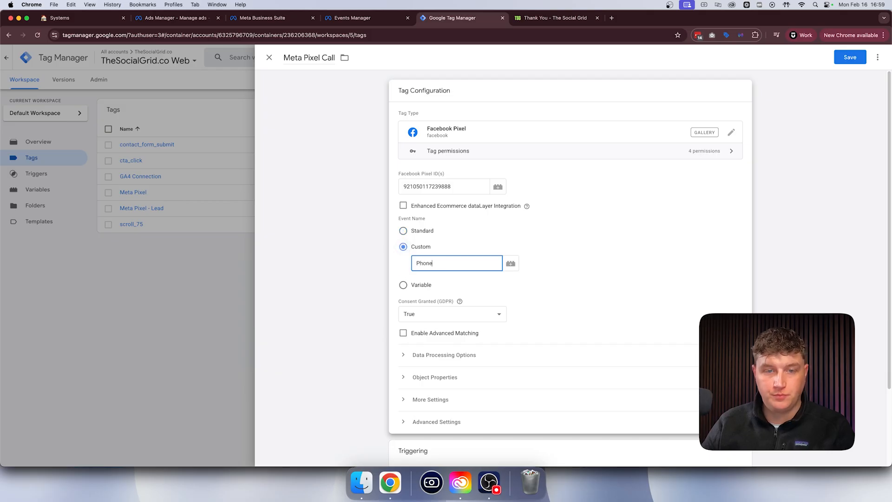
- Create a new trigger named "Call Trigger" for the Meta Pixel Call tag
{"action": "left_click", "coordinate": [483, 453]}
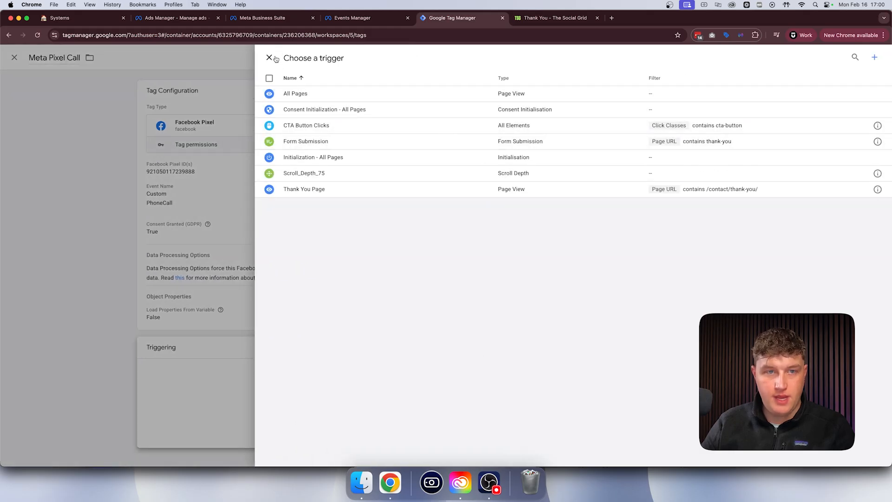
{"action": "left_click", "coordinate": [875, 57]}
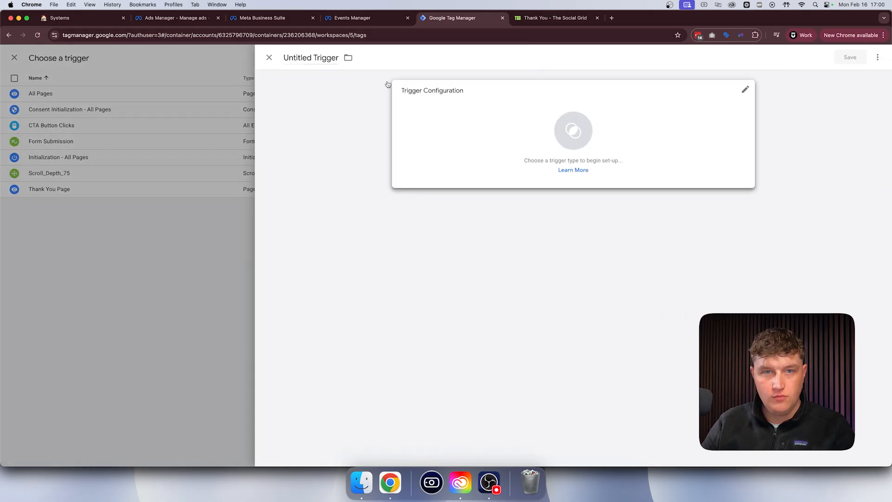
{"action": "left_click", "coordinate": [318, 58]}
{"action": "type", "text": "Call"}
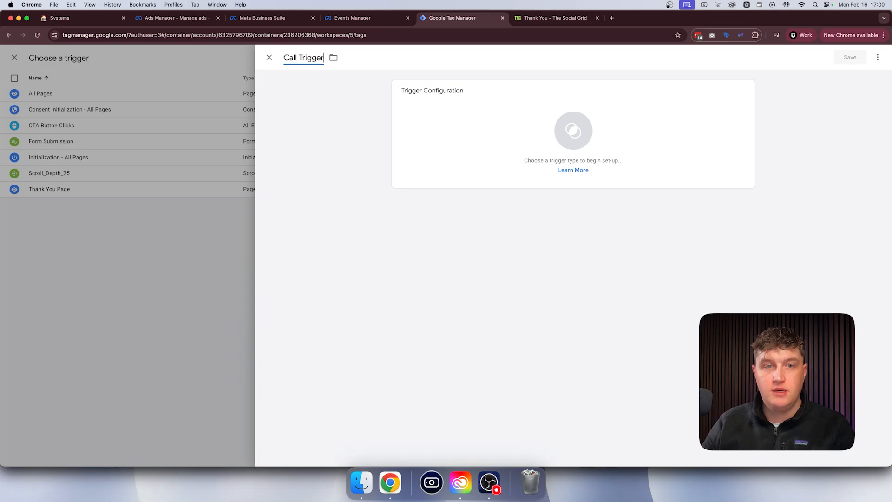
- Set the trigger type to Click - Just Links and make it fire on Some Link Clicks
{"action": "left_click", "coordinate": [534, 124]}
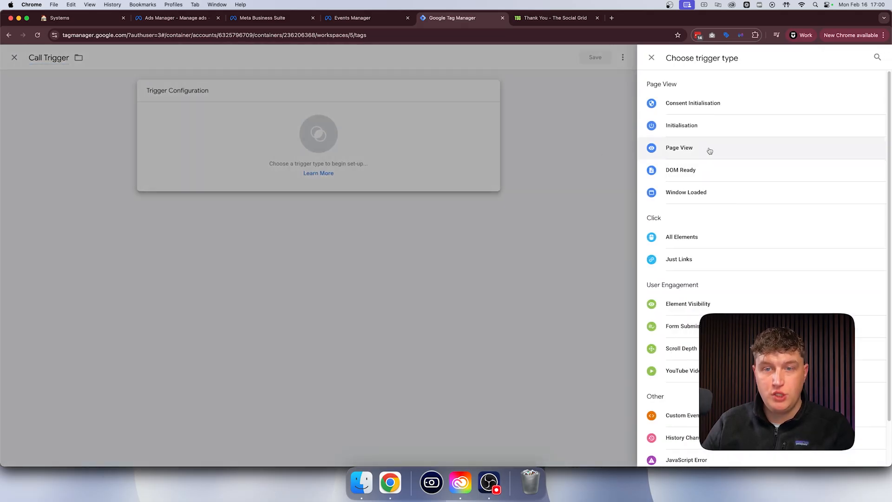
{"action": "left_click", "coordinate": [682, 261]}
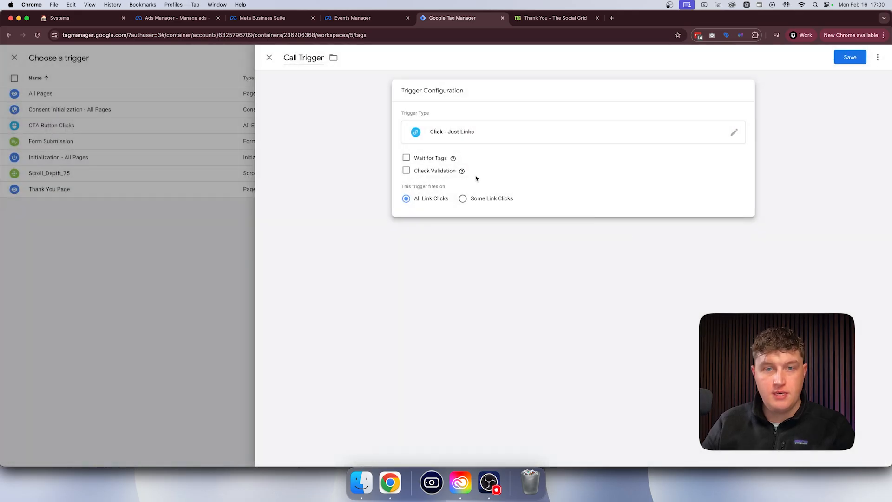
{"action": "left_click", "coordinate": [498, 203]}
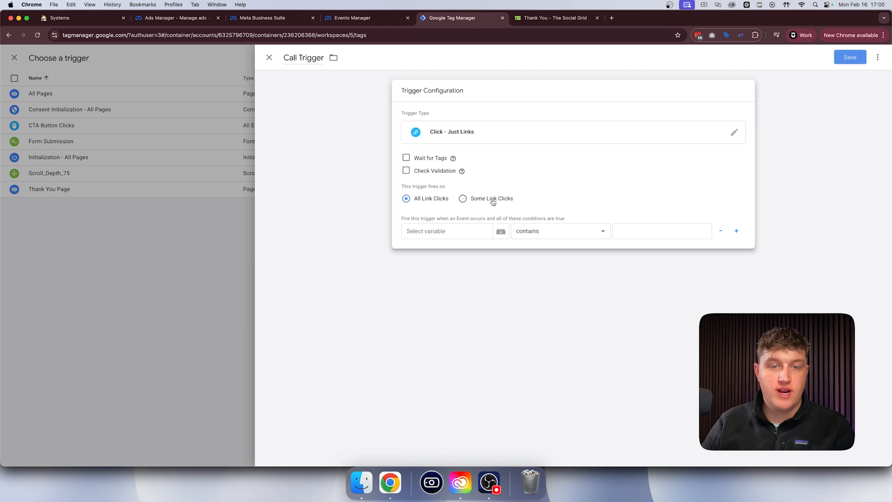
- Make the trigger fire when Click URL contains tel: and save both the trigger and the Meta Pixel Call tag
{"action": "left_click", "coordinate": [445, 228]}
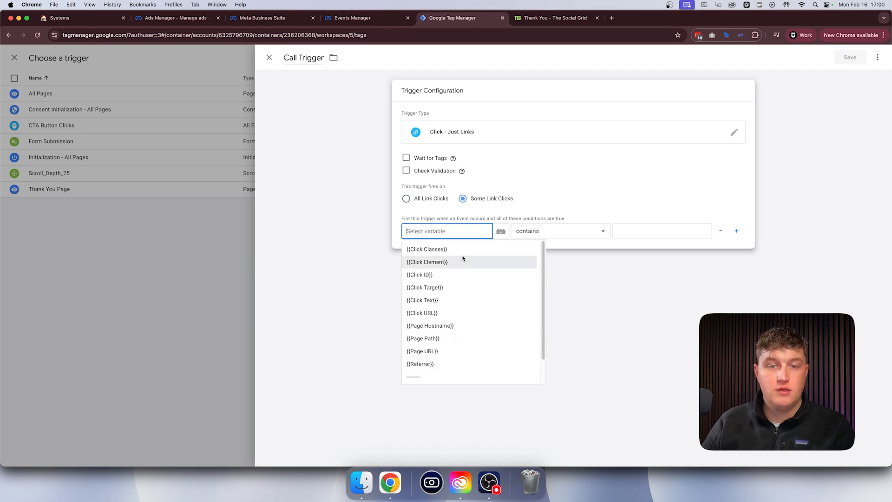
{"action": "left_click", "coordinate": [430, 314]}
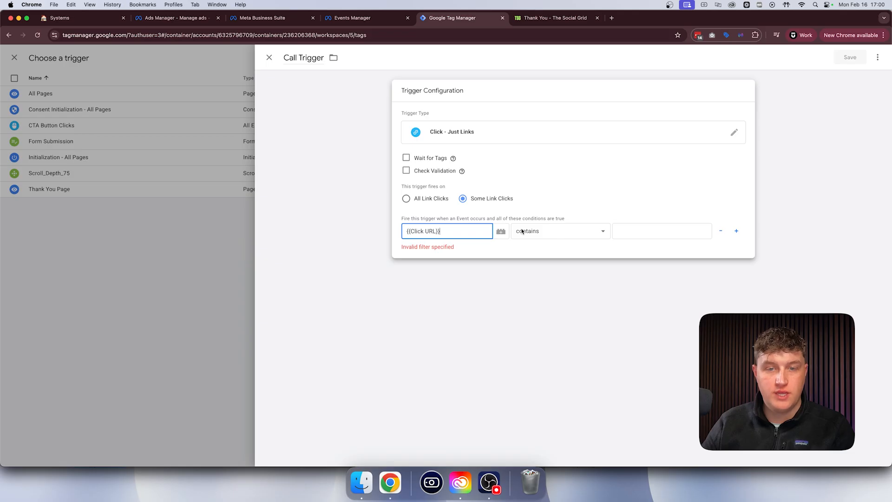
{"action": "left_click", "coordinate": [616, 232]}
{"action": "type", "text": "tel:"}
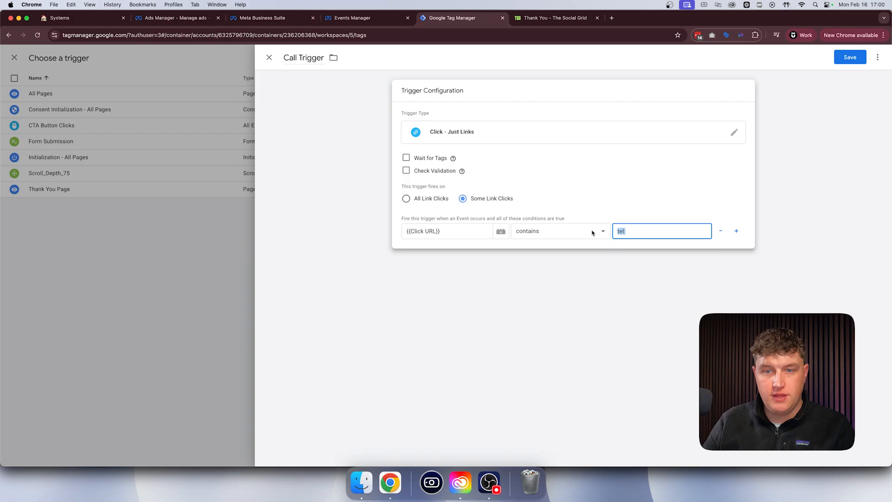
{"action": "left_click", "coordinate": [626, 211]}
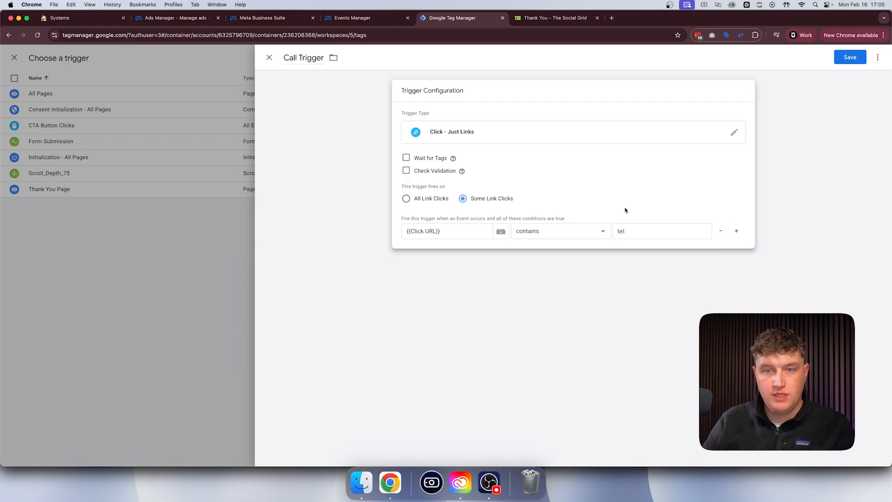
{"action": "left_click", "coordinate": [851, 58]}
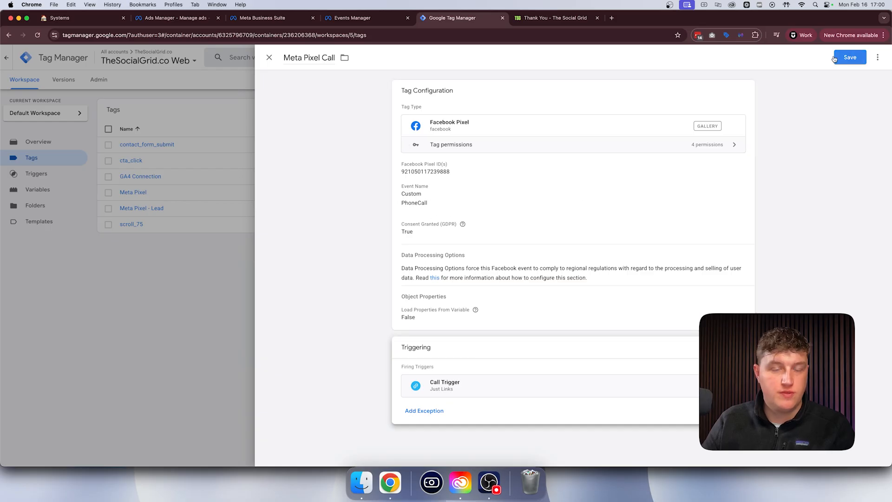
{"action": "left_click", "coordinate": [850, 57]}
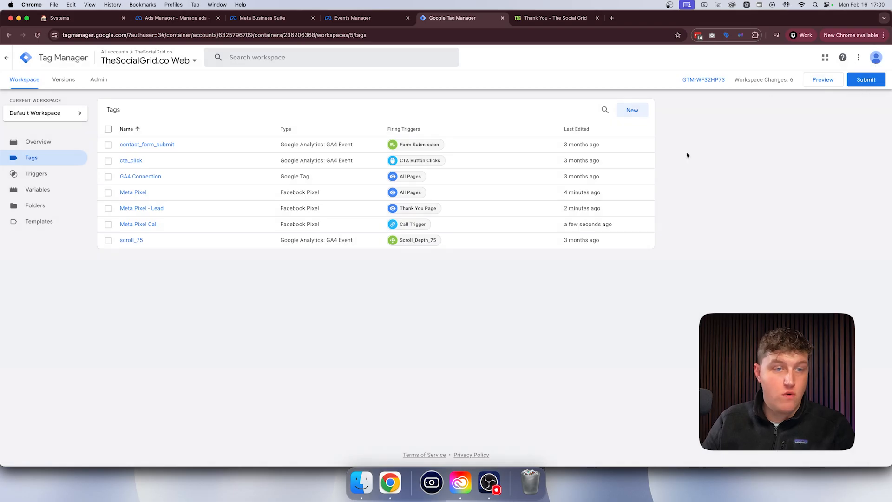
- Create a new tag named "Meta Pixel - Email"
{"action": "left_click", "coordinate": [632, 110]}
{"action": "double_click", "coordinate": [308, 59]}
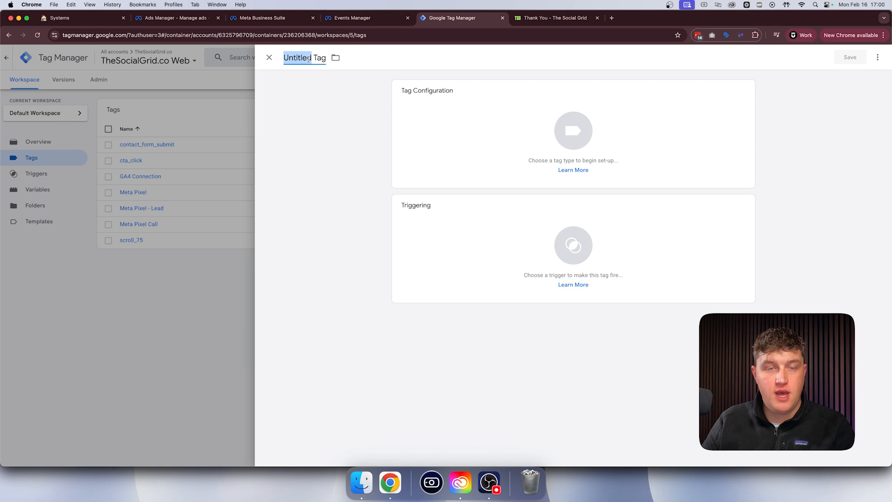
{"action": "triple_click", "coordinate": [308, 59]}
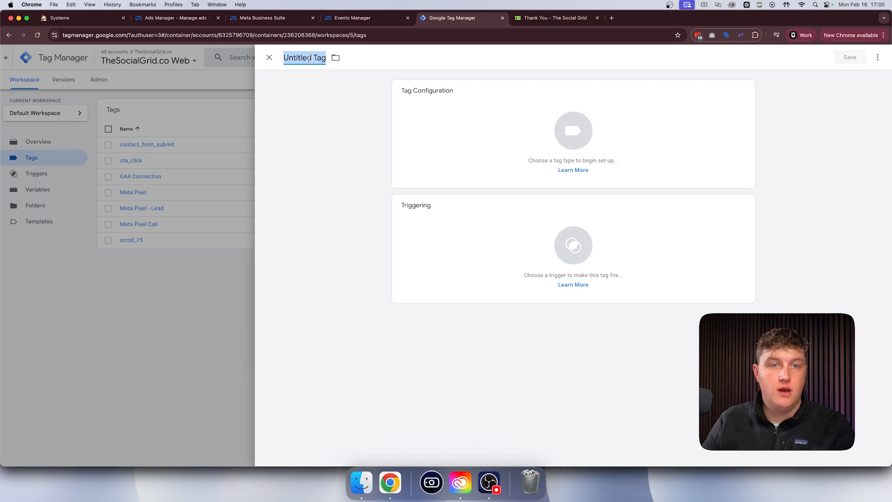
{"action": "type", "text": "Meta Pix"}
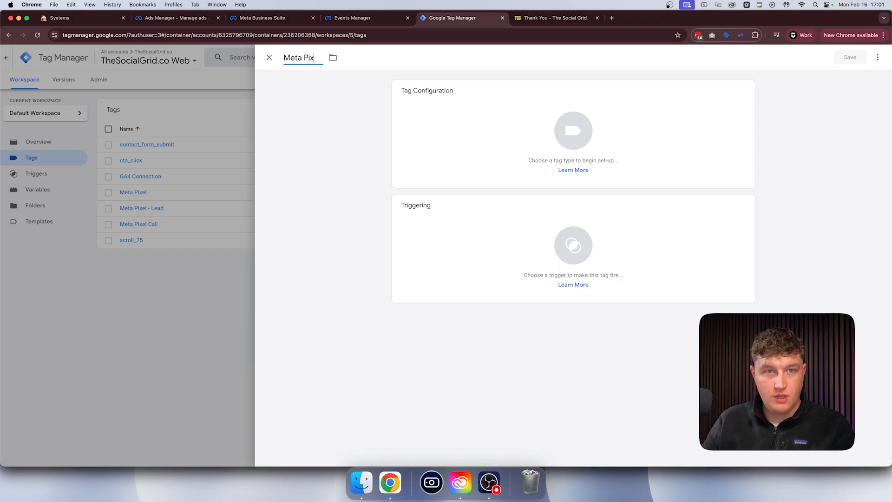
{"action": "type", "text": "el - Email"}
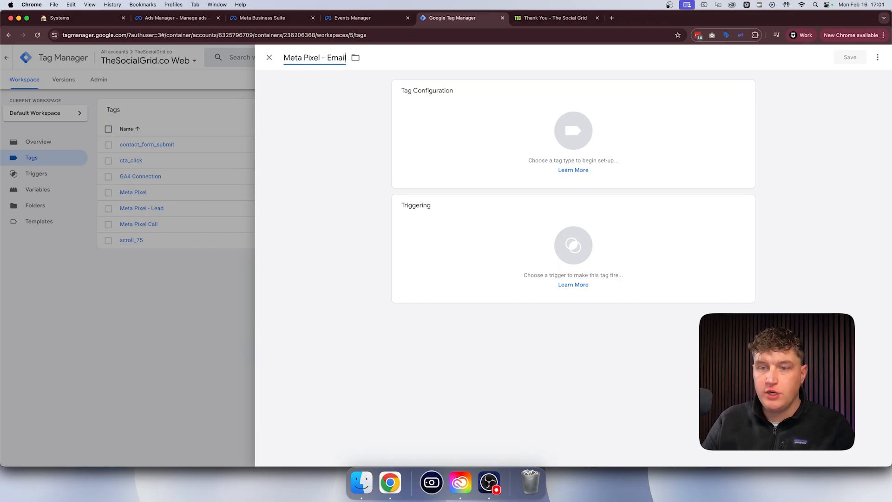
- Set the tag type to Facebook Pixel and paste the Facebook Pixel ID into its configuration
{"action": "left_click", "coordinate": [591, 123]}
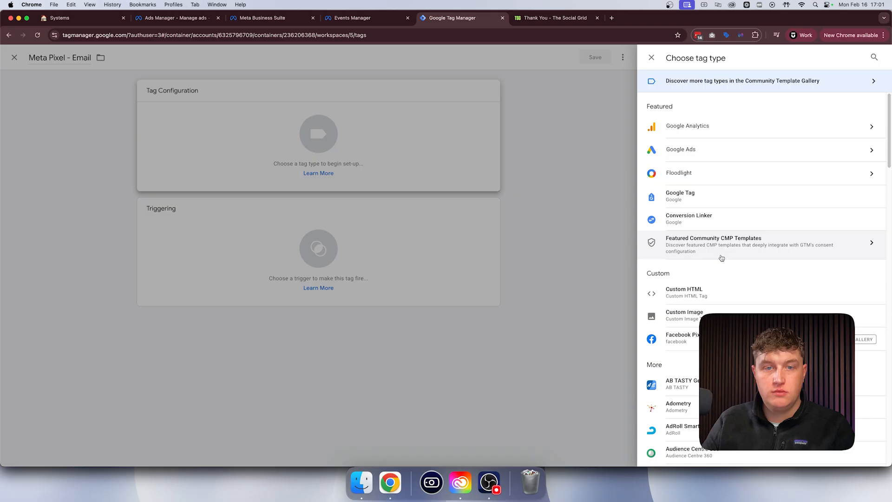
{"action": "left_click", "coordinate": [694, 342]}
{"action": "left_click", "coordinate": [435, 187]}
{"action": "key", "text": "super+v"}
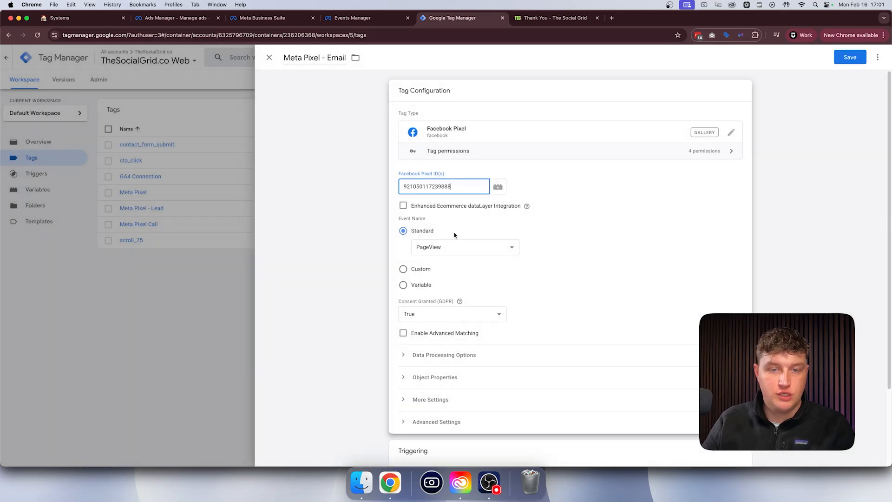
- Set the tag's event to a custom event named Email instead of a standard one
{"action": "left_click", "coordinate": [424, 247]}
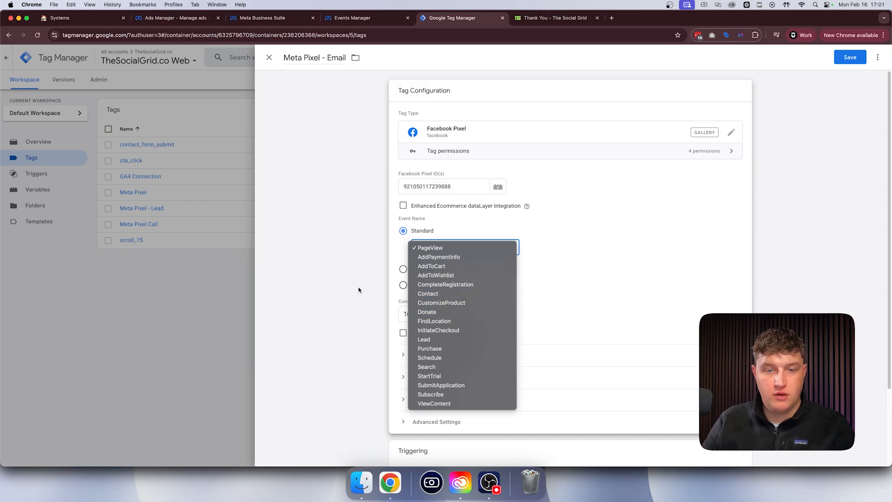
{"action": "left_click", "coordinate": [395, 274]}
{"action": "left_click", "coordinate": [406, 270]}
{"action": "left_click", "coordinate": [442, 262]}
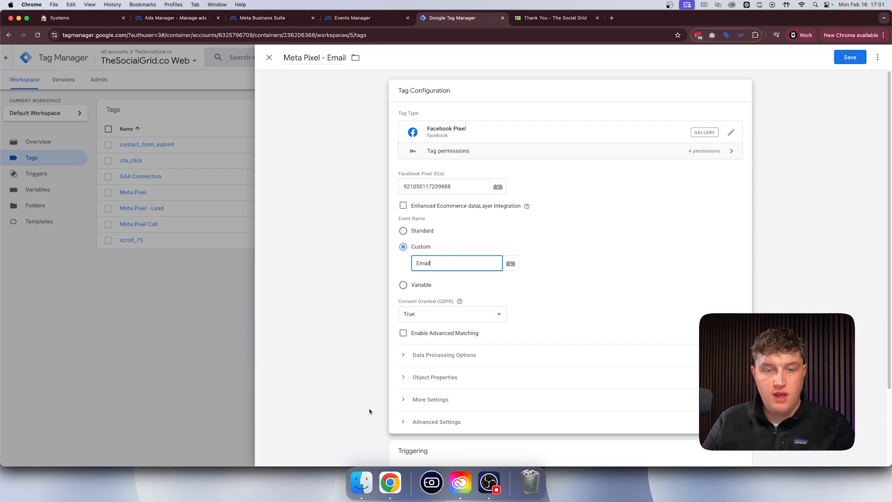
- Create a new trigger named "Email Trigger" for the Meta Pixel - Email tag
{"action": "scroll", "coordinate": [371, 405], "scroll_direction": "down", "scroll_amount": 3}
{"action": "left_click", "coordinate": [498, 395]}
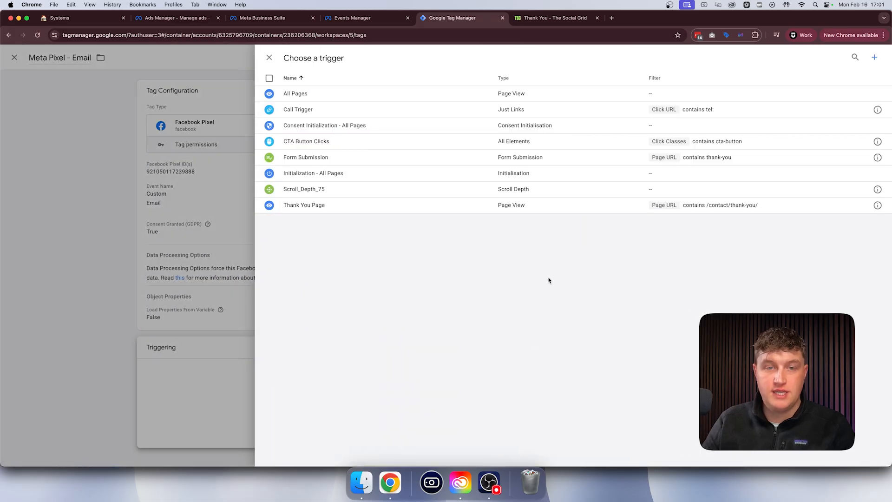
{"action": "left_click", "coordinate": [875, 58]}
{"action": "left_click", "coordinate": [318, 58]}
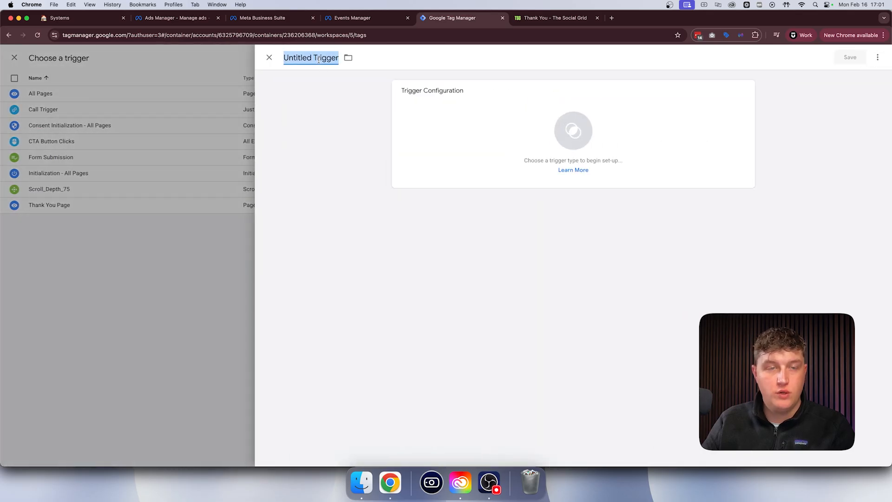
{"action": "type", "text": "Email Trigger"}
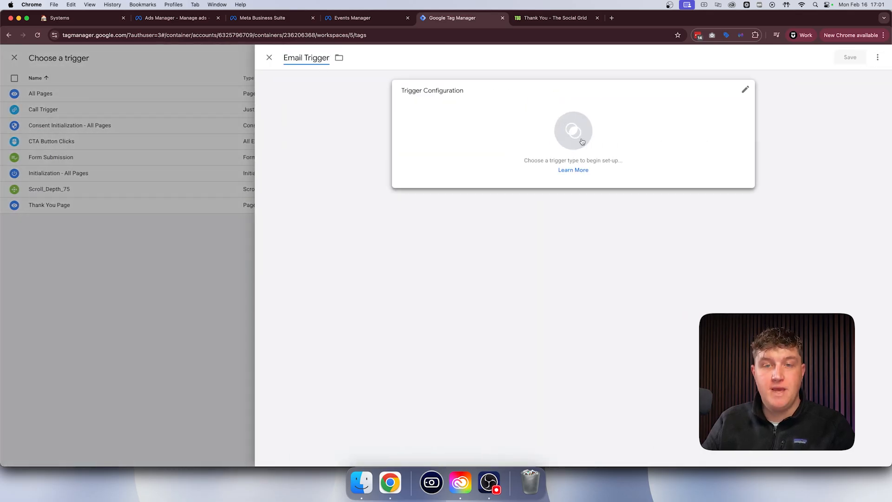
- Set the Email Trigger's type to Click - Just Links, firing on Some Link Clicks
{"action": "left_click", "coordinate": [558, 131]}
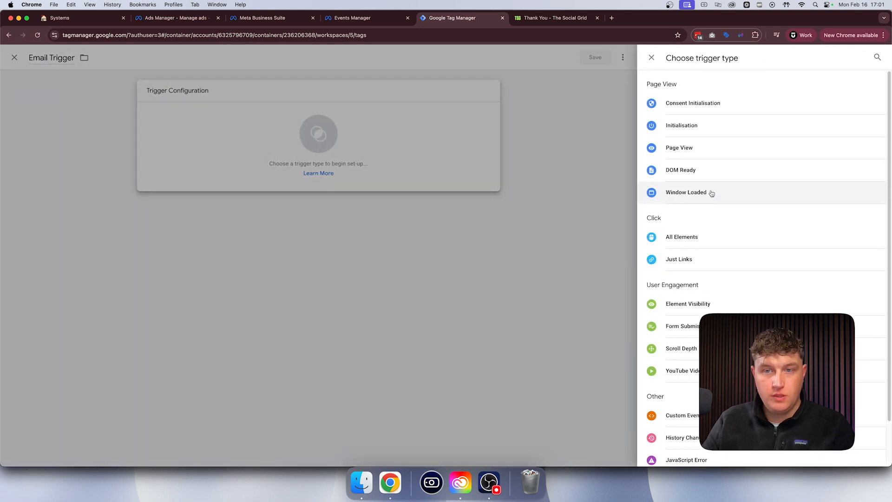
{"action": "left_click", "coordinate": [689, 263]}
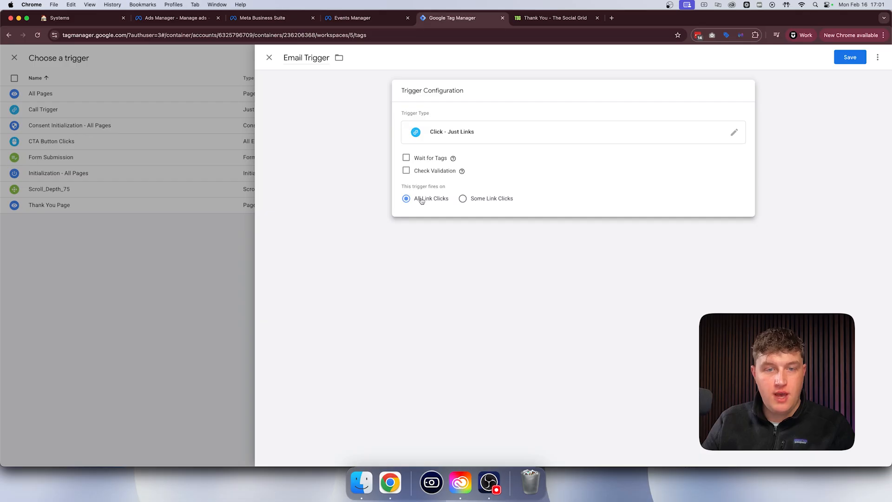
{"action": "left_click", "coordinate": [478, 198]}
- Make the Email Trigger fire when Click URL contains mailto: and save both the trigger and the Meta Pixel - Email tag
{"action": "left_click", "coordinate": [460, 232]}
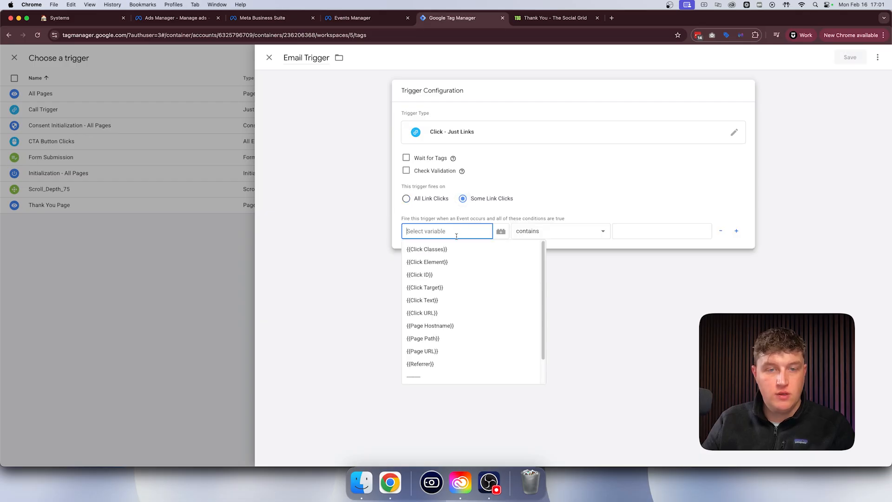
{"action": "left_click", "coordinate": [440, 314]}
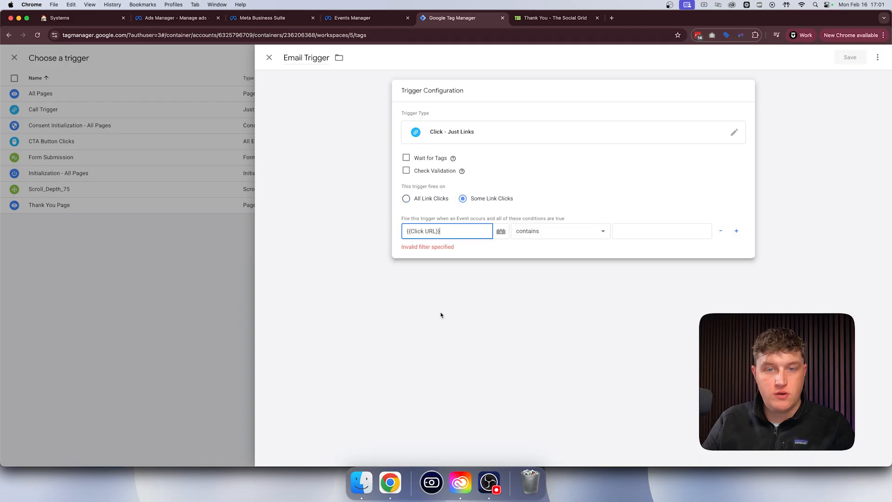
{"action": "left_click", "coordinate": [641, 229]}
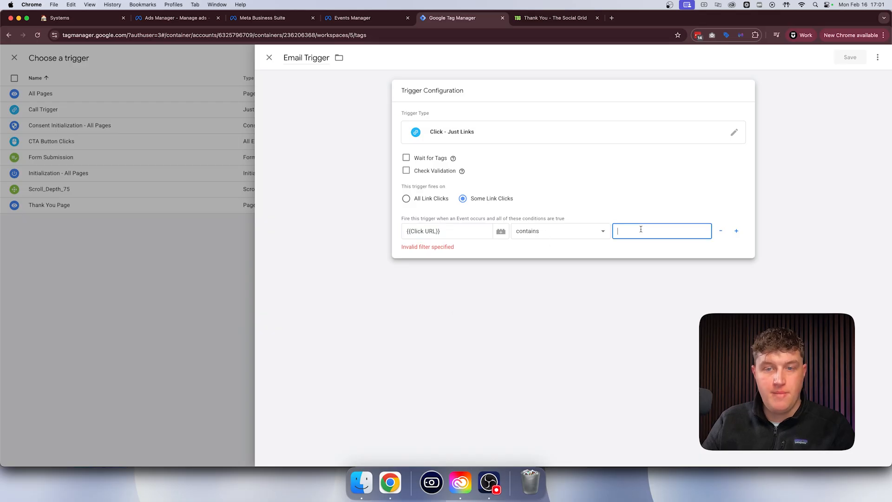
{"action": "type", "text": "mai"}
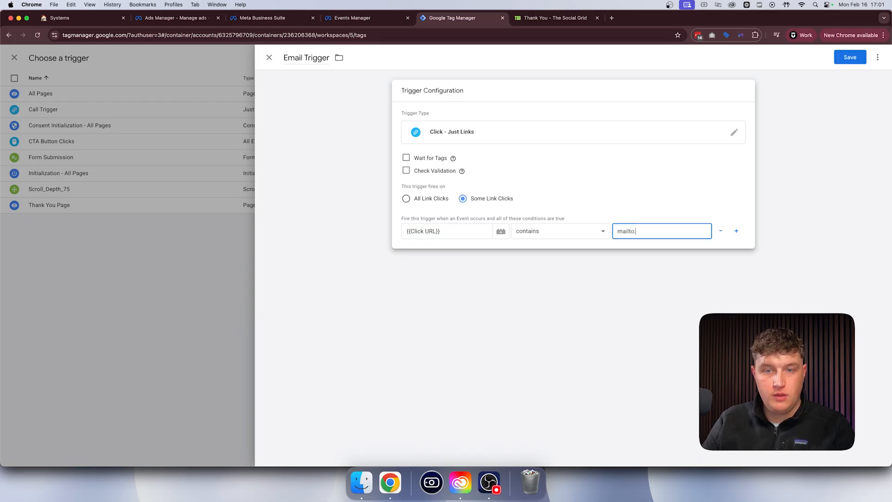
{"action": "type", "text": "lto:"}
{"action": "left_click", "coordinate": [850, 57]}
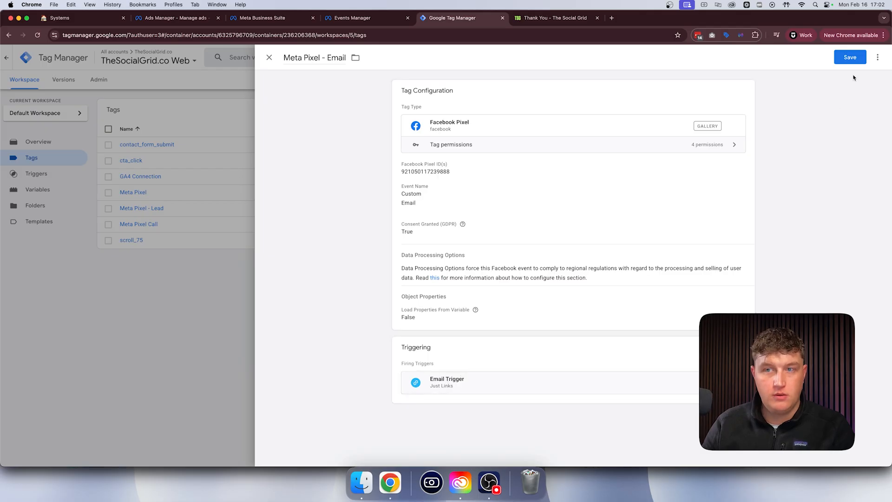
{"action": "left_click", "coordinate": [850, 57]}
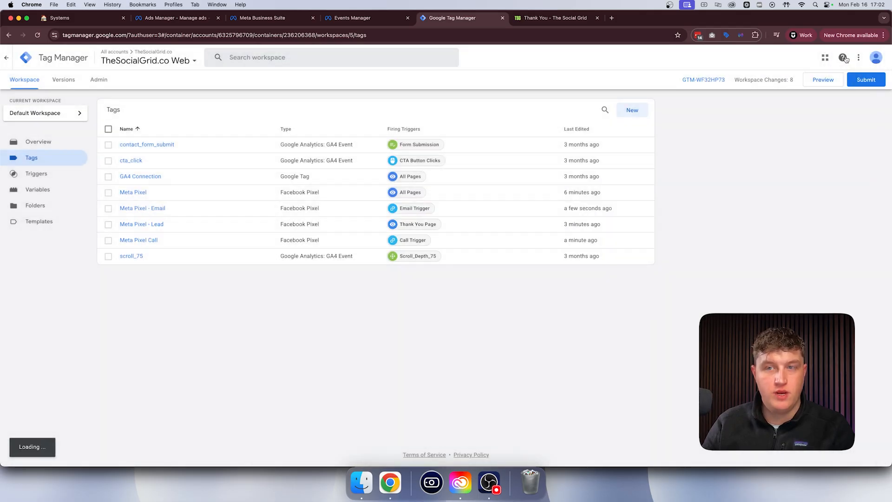
- Submit the workspace changes with the version name V2 and publish them to the Live environment
{"action": "left_click", "coordinate": [865, 80]}
{"action": "left_click", "coordinate": [442, 149]}
{"action": "type", "text": "V2"}
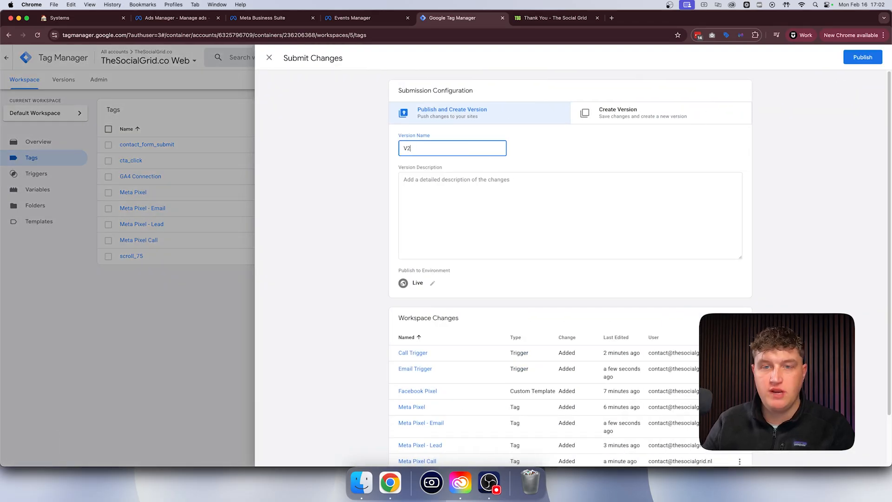
{"action": "left_click", "coordinate": [862, 57]}
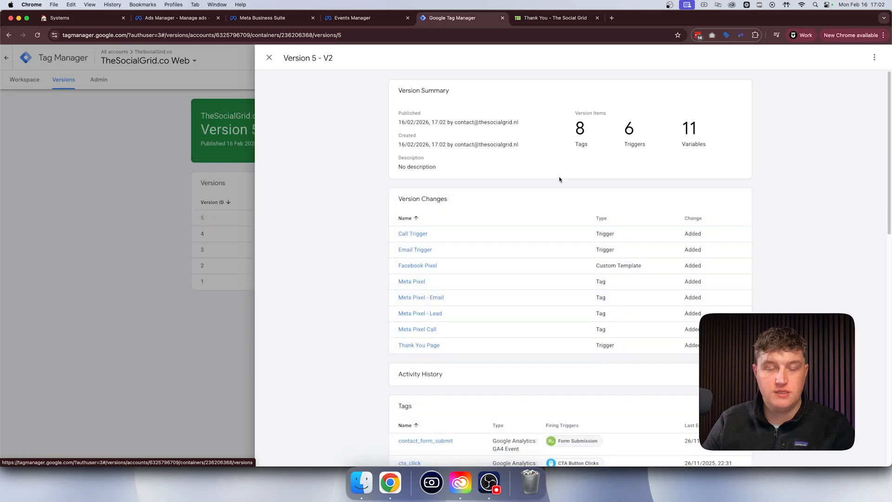
- Open Meta Pixel Helper on the Thank You page and look up its Chrome Web Store page by searching for "meta pixel helper"
{"action": "left_click", "coordinate": [555, 18]}
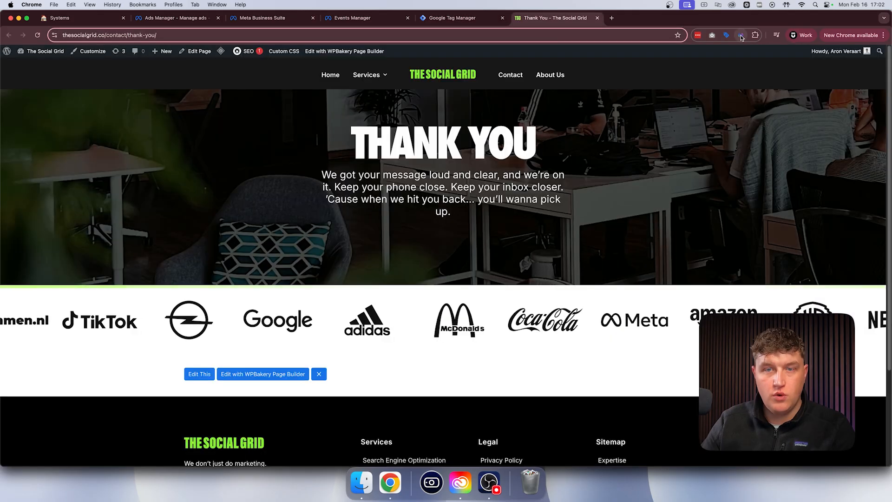
{"action": "left_click", "coordinate": [741, 36]}
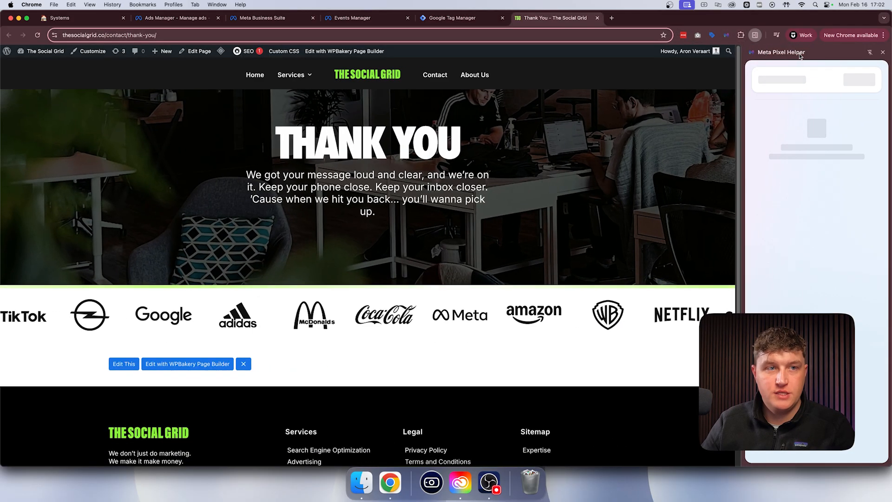
{"action": "left_click", "coordinate": [611, 18]}
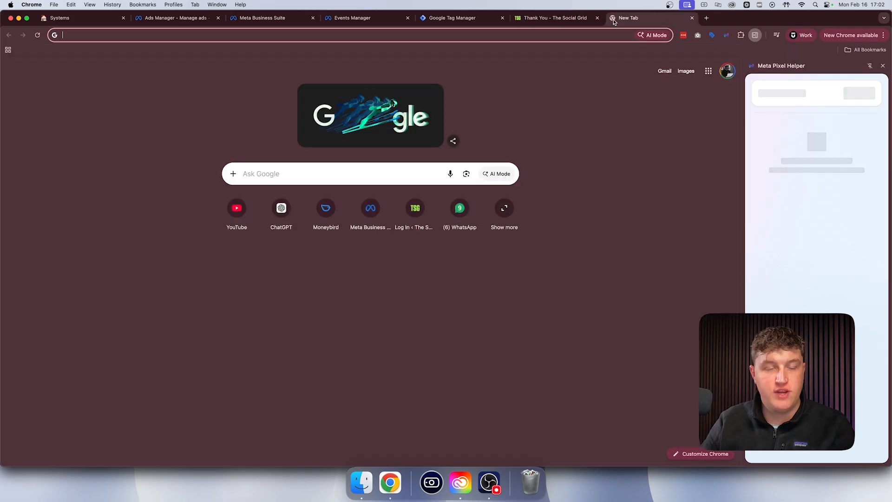
{"action": "type", "text": "meta pixel helper"}
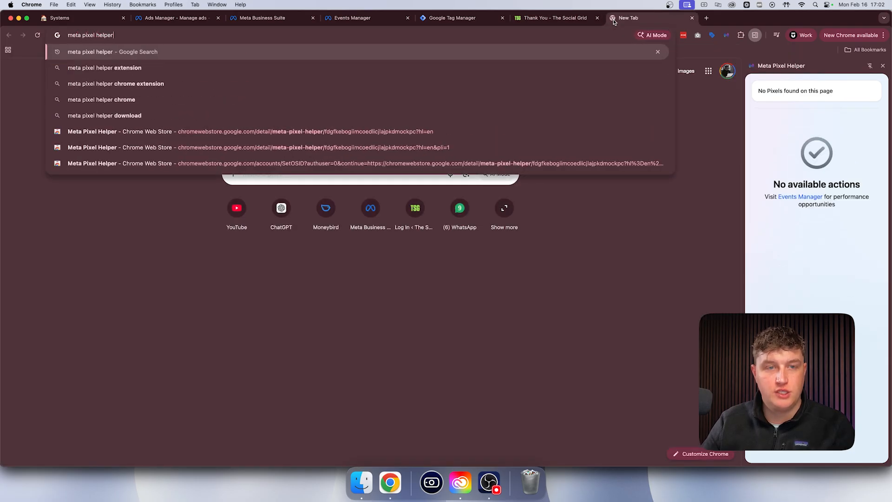
{"action": "key", "text": "Return"}
{"action": "left_click", "coordinate": [160, 134]}
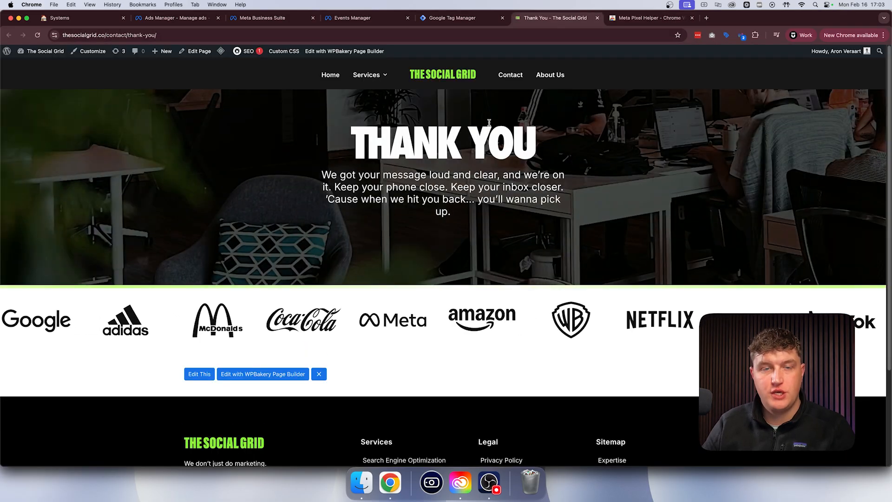
- Inspect the details of the Lead and PageView events on the Thank You page with Meta Pixel Helper
{"action": "left_click", "coordinate": [739, 36]}
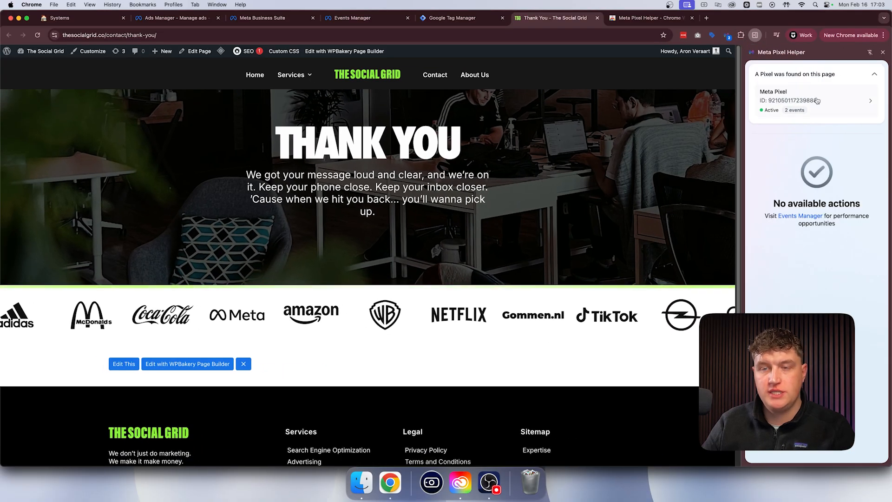
{"action": "left_click", "coordinate": [839, 100]}
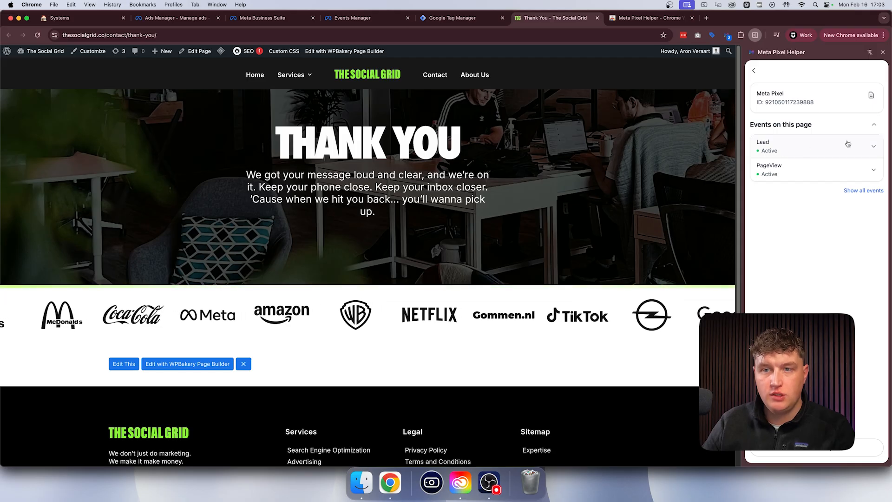
{"action": "left_click", "coordinate": [848, 144]}
{"action": "left_click", "coordinate": [856, 143]}
{"action": "left_click", "coordinate": [860, 170]}
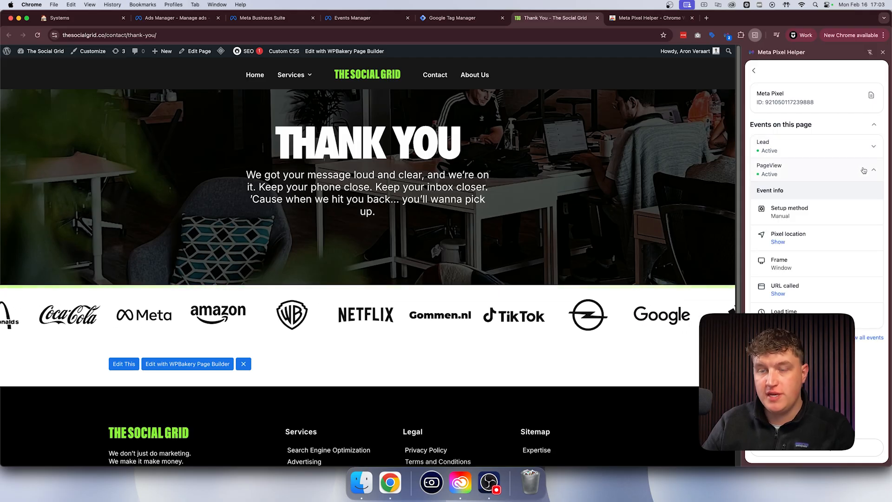
{"action": "left_click", "coordinate": [864, 171]}
- Go to the website's Home page and open the Meta Pixel's event list there
{"action": "left_click", "coordinate": [754, 72]}
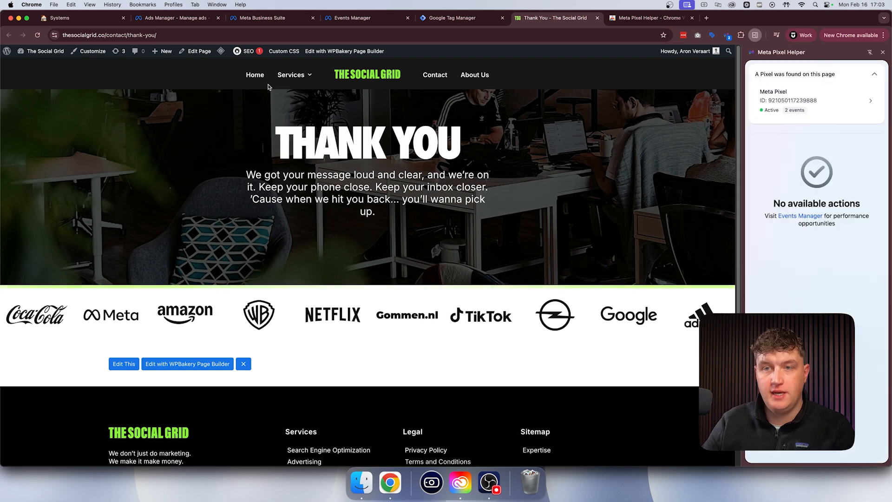
{"action": "left_click", "coordinate": [255, 77]}
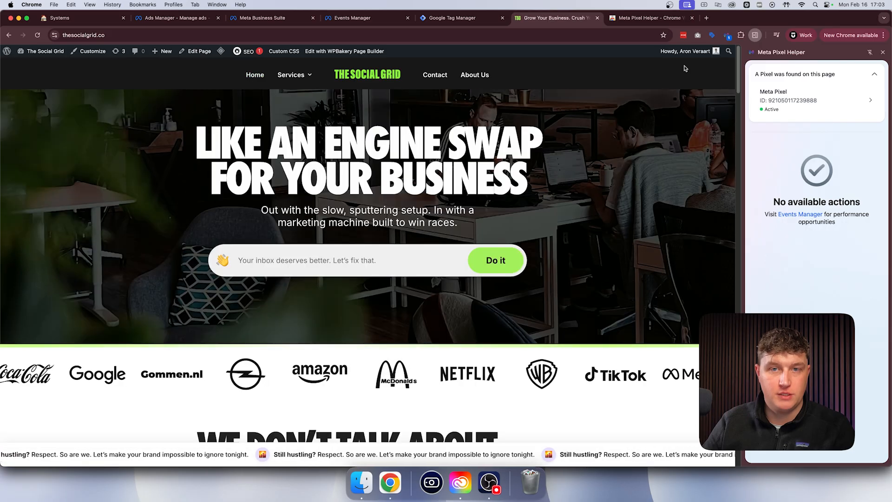
{"action": "left_click", "coordinate": [797, 95]}
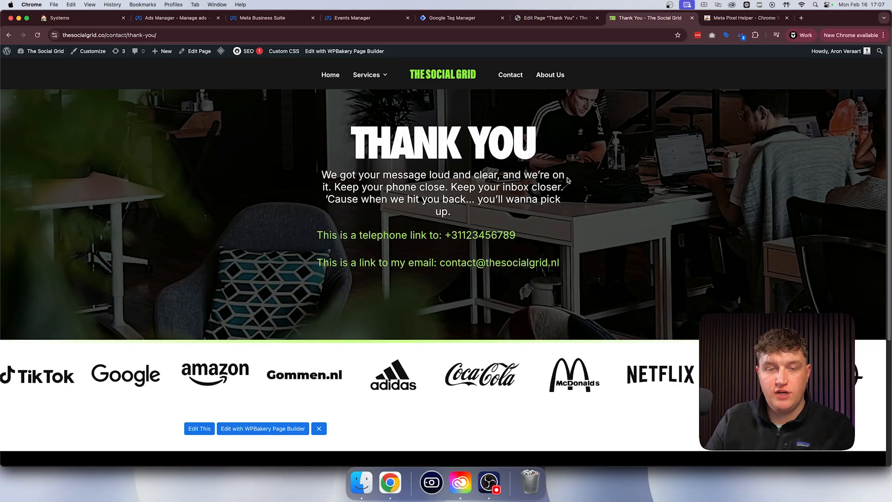
- Open the Meta Pixel's events in Meta Pixel Helper on the Thank You page containing the telephone and email links
{"action": "left_click_drag", "start_coordinate": [352, 145], "coordinate": [539, 144]}
{"action": "left_click", "coordinate": [557, 140]}
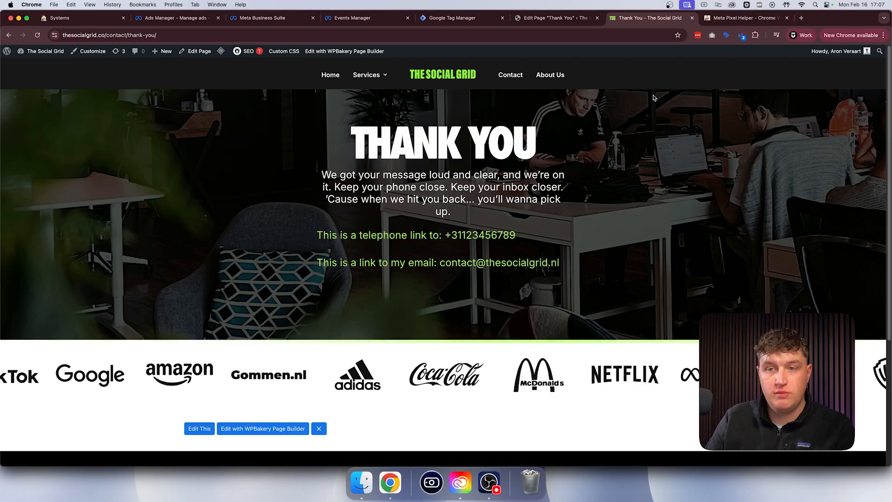
{"action": "left_click", "coordinate": [742, 35]}
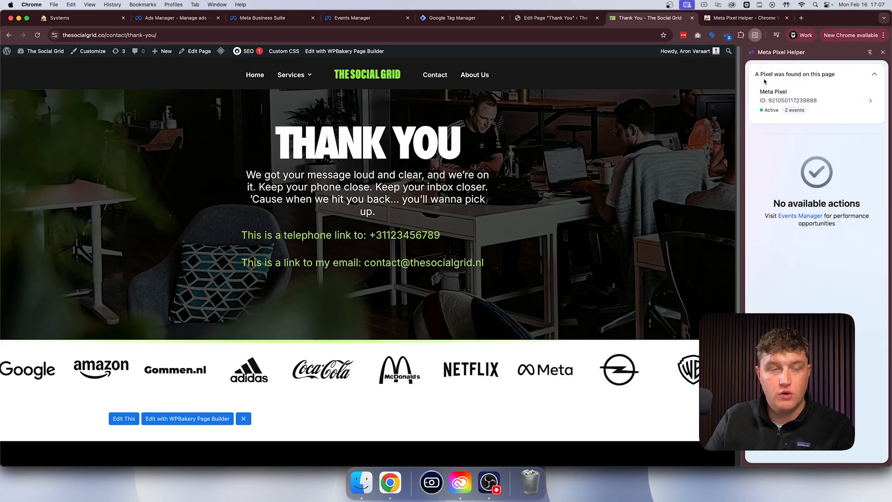
{"action": "left_click", "coordinate": [794, 98]}
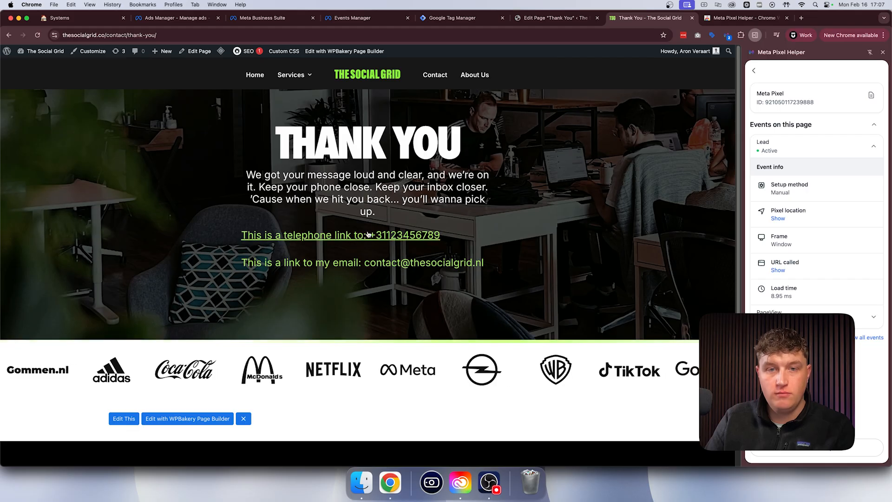
- Test the Thank You page's telephone link without opening FaceTime and check the PhoneCall event's details in Meta Pixel Helper
{"action": "left_click", "coordinate": [390, 235]}
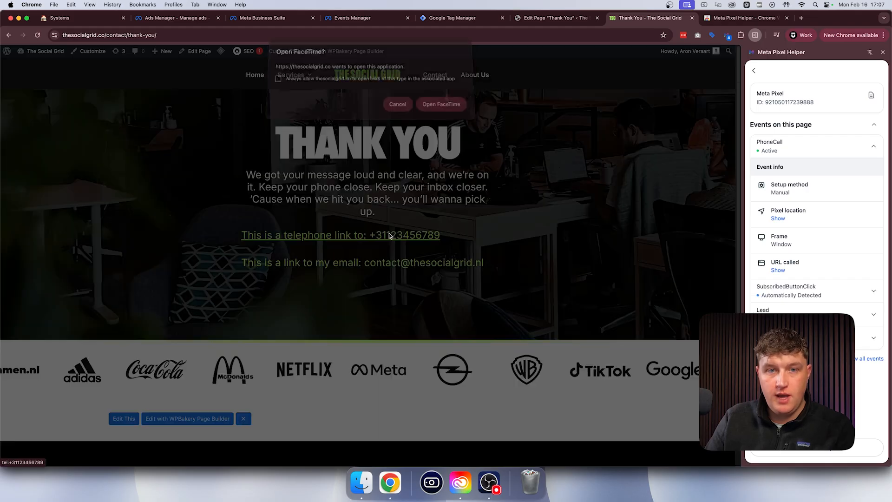
{"action": "left_click", "coordinate": [398, 108]}
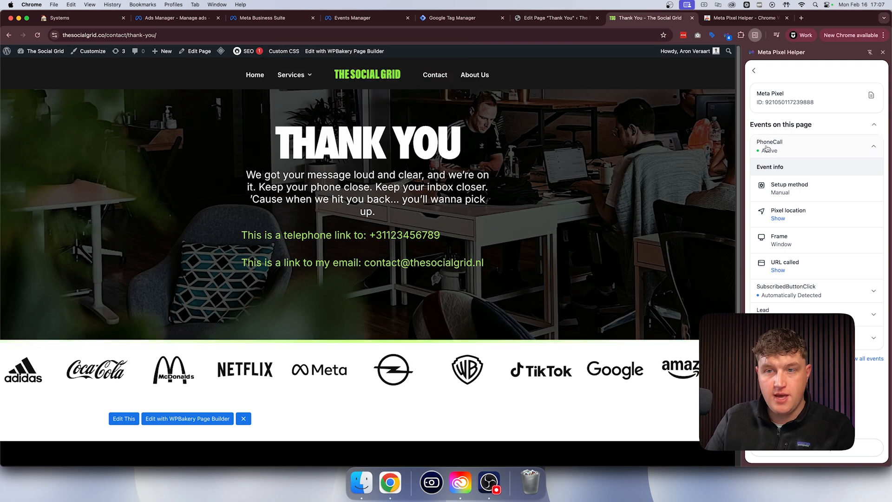
{"action": "left_click", "coordinate": [816, 146]}
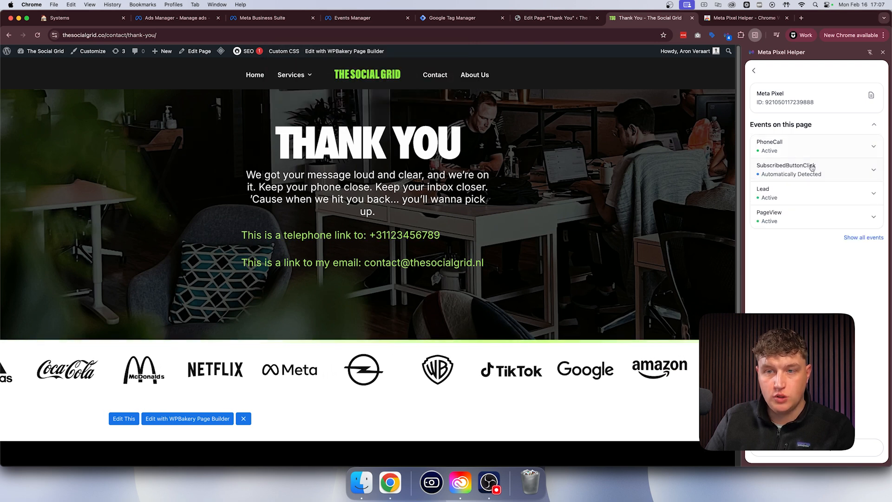
{"action": "left_click", "coordinate": [816, 146]}
{"action": "left_click", "coordinate": [816, 146]}
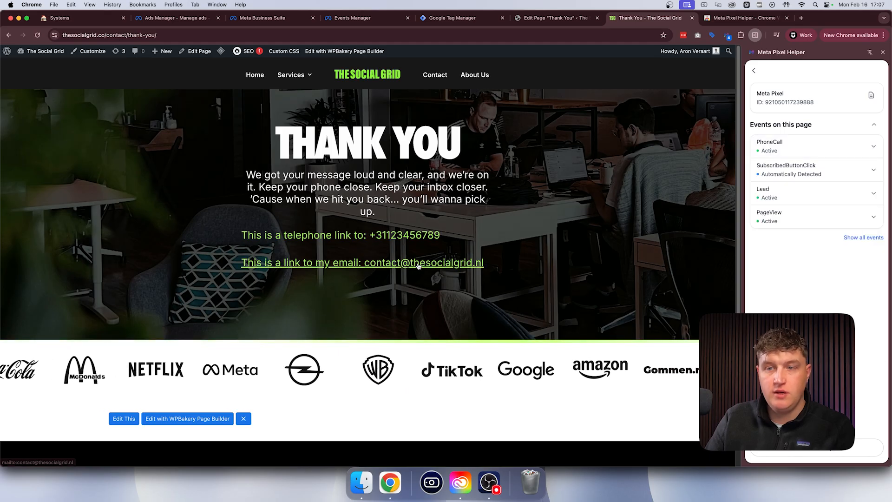
- Test the Thank You page's email link and check the Email event in Meta Pixel Helper
{"action": "left_click", "coordinate": [418, 264]}
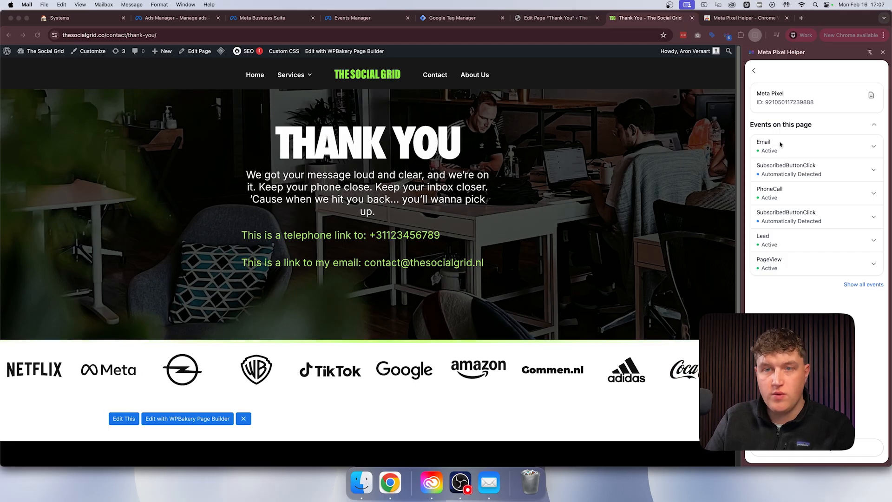
{"action": "left_click", "coordinate": [874, 148]}
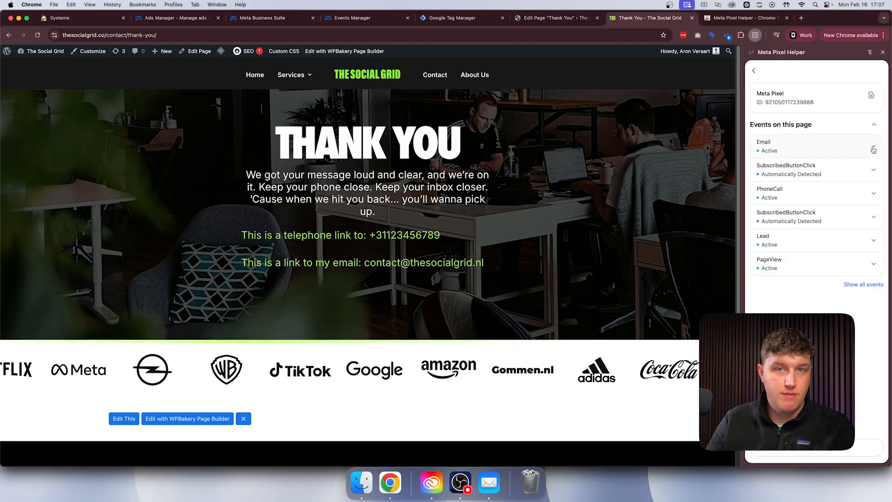
{"action": "left_click", "coordinate": [874, 148]}
{"action": "left_click", "coordinate": [875, 147]}
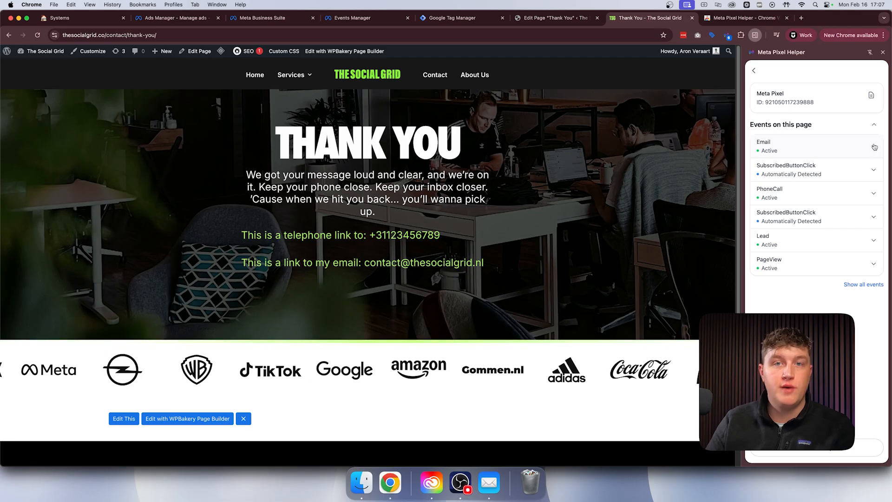